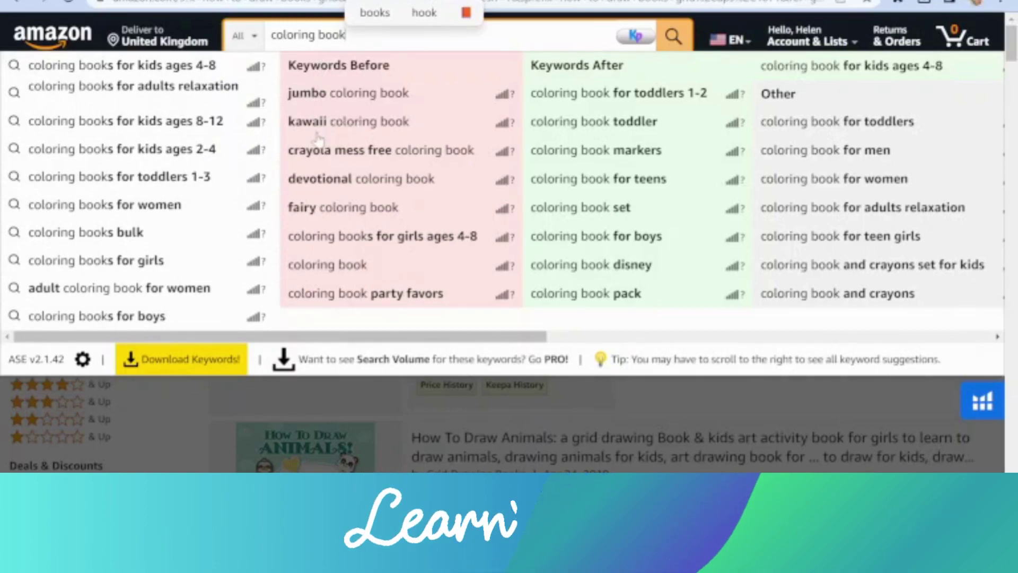
Open the Coloring Books For Kids Awesome Animals listing from the jumbo coloring book search.
click(328, 97)
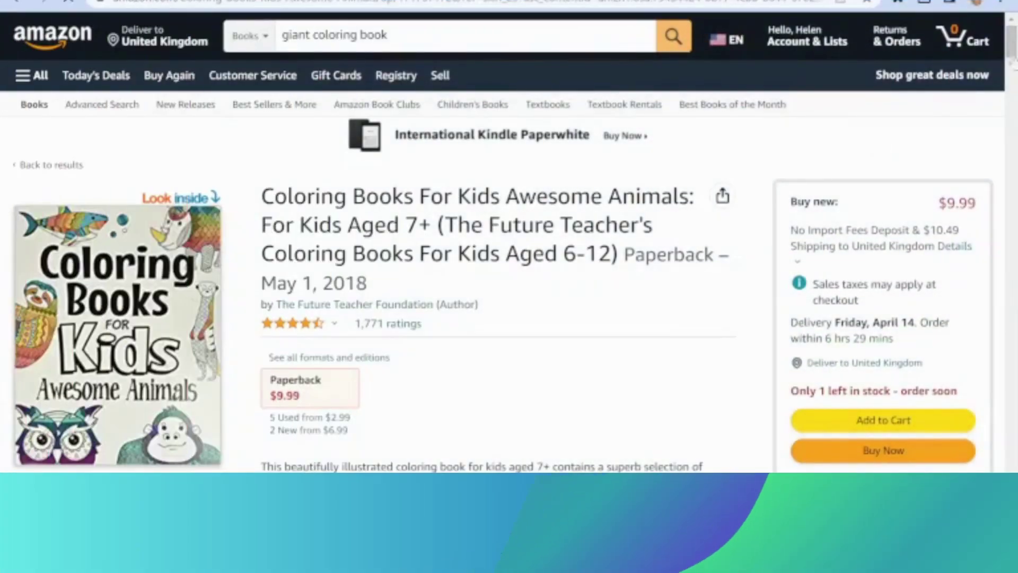
scroll(510, 239, down, 10)
scroll(510, 239, down, 10)
scroll(509, 239, down, 3)
scroll(509, 239, down, 2)
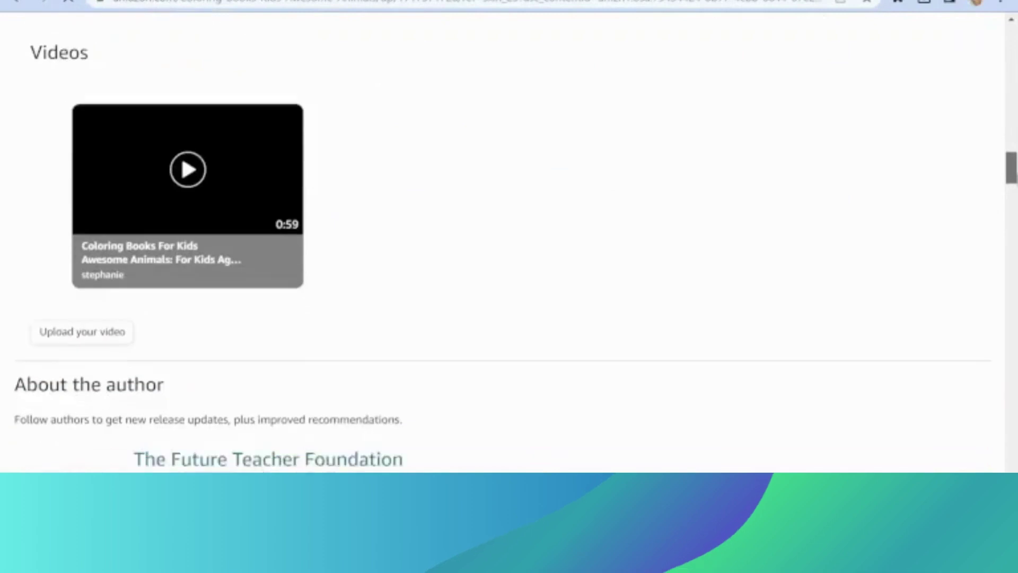
scroll(509, 238, up, 3)
scroll(509, 239, up, 4)
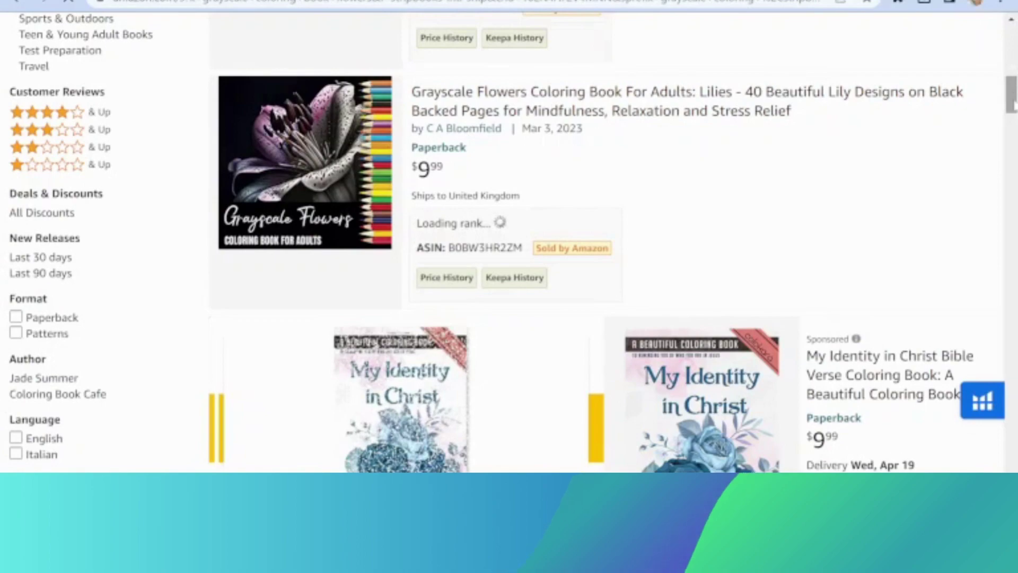
scroll(509, 239, down, 4)
scroll(509, 240, down, 4)
scroll(509, 239, down, 2)
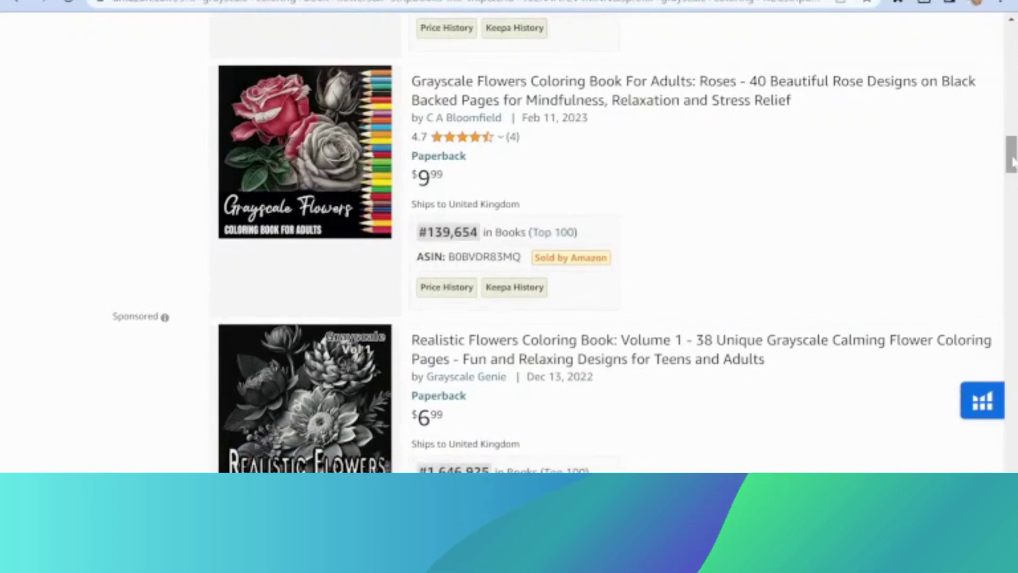
mouse_move(1012, 159)
mouse_down()
mouse_move(1013, 389)
mouse_move(1011, 44)
mouse_up()
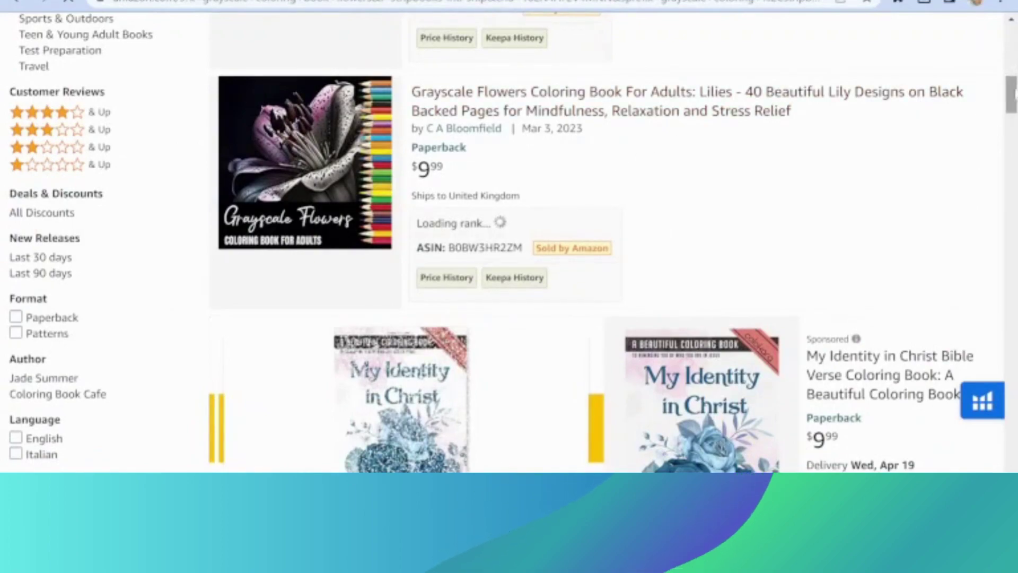
scroll(509, 239, down, 3)
scroll(509, 239, down, 2)
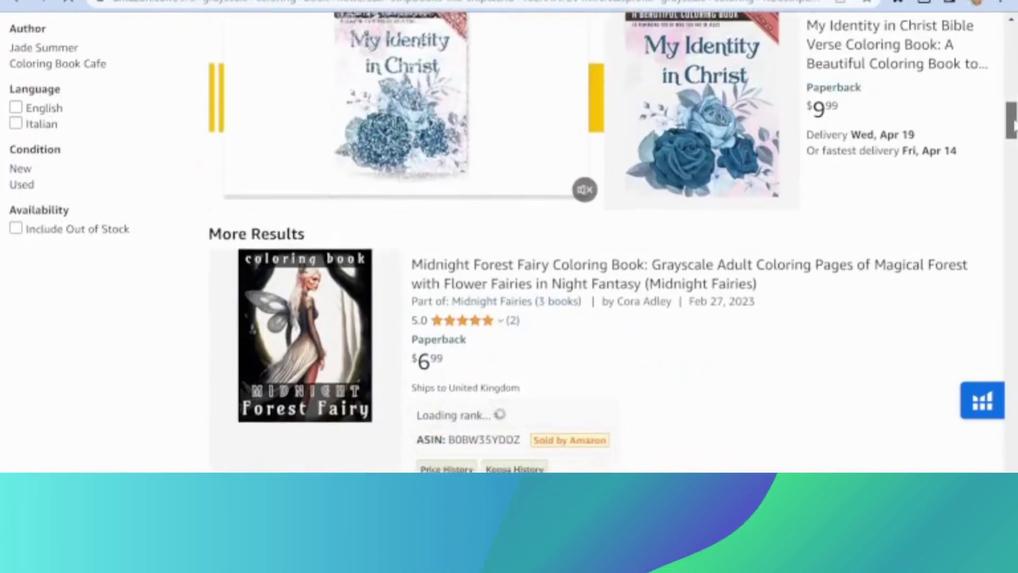
scroll(509, 239, down, 5)
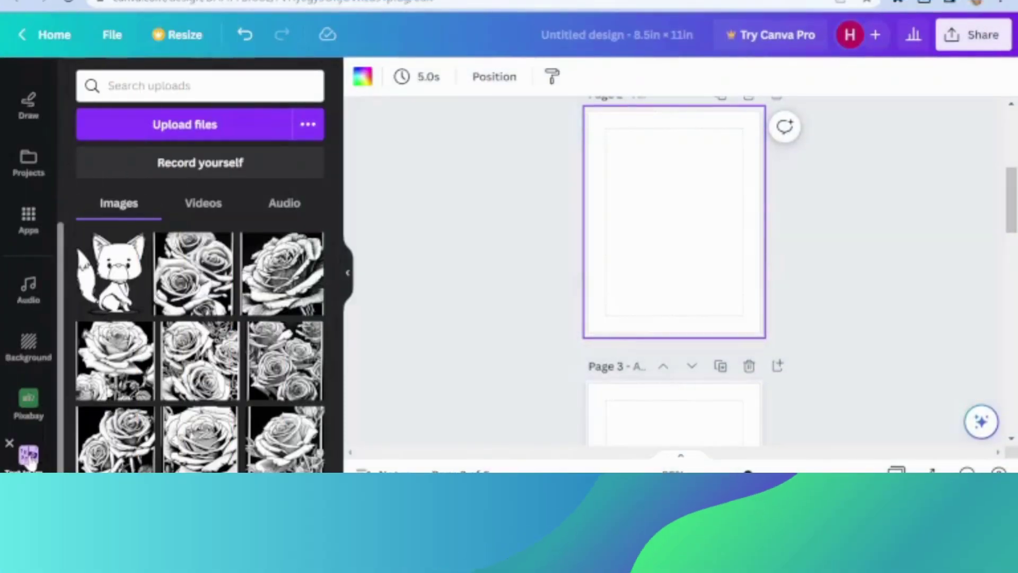
Open Text to Image and pick Retro Anime from the full style gallery.
click(28, 455)
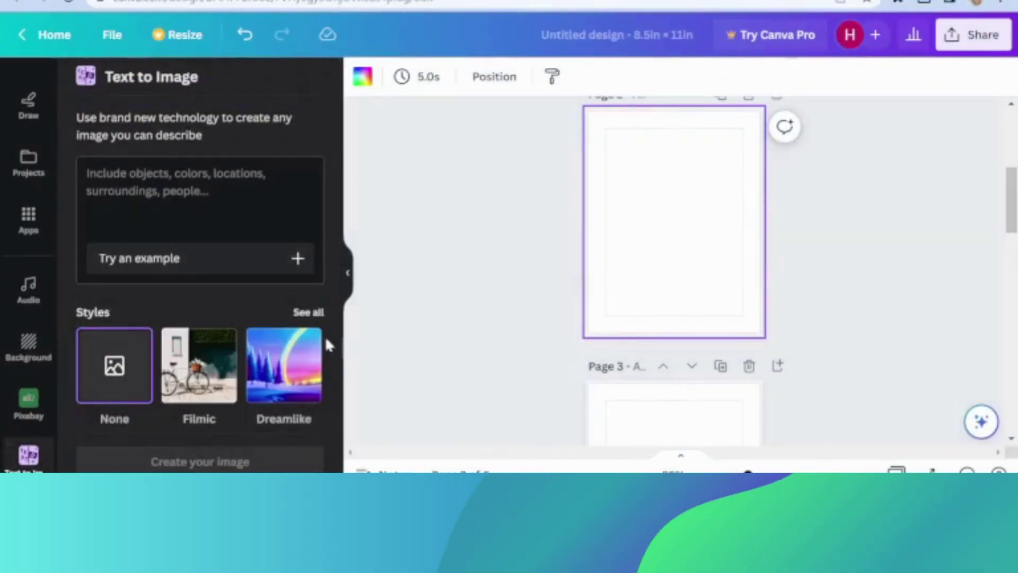
click(311, 312)
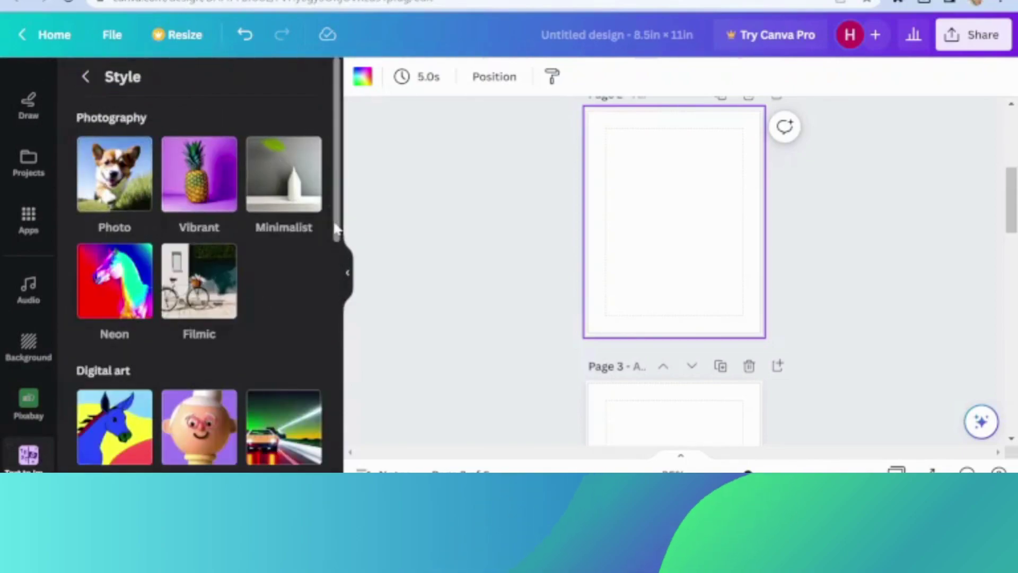
drag(336, 230, 370, 469)
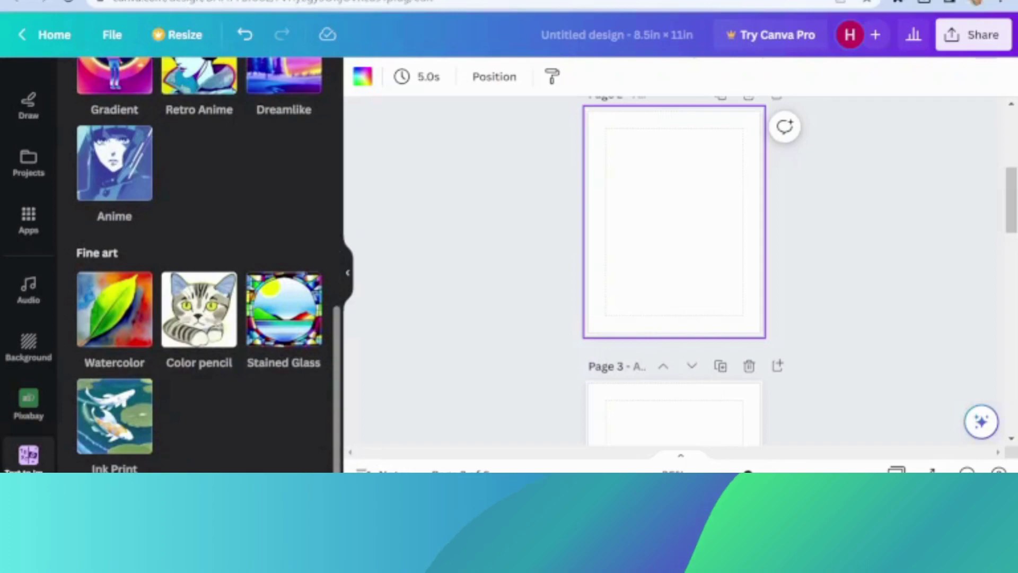
mouse_move(371, 469)
mouse_down()
mouse_move(356, 327)
mouse_move(332, 232)
mouse_move(332, 429)
mouse_up()
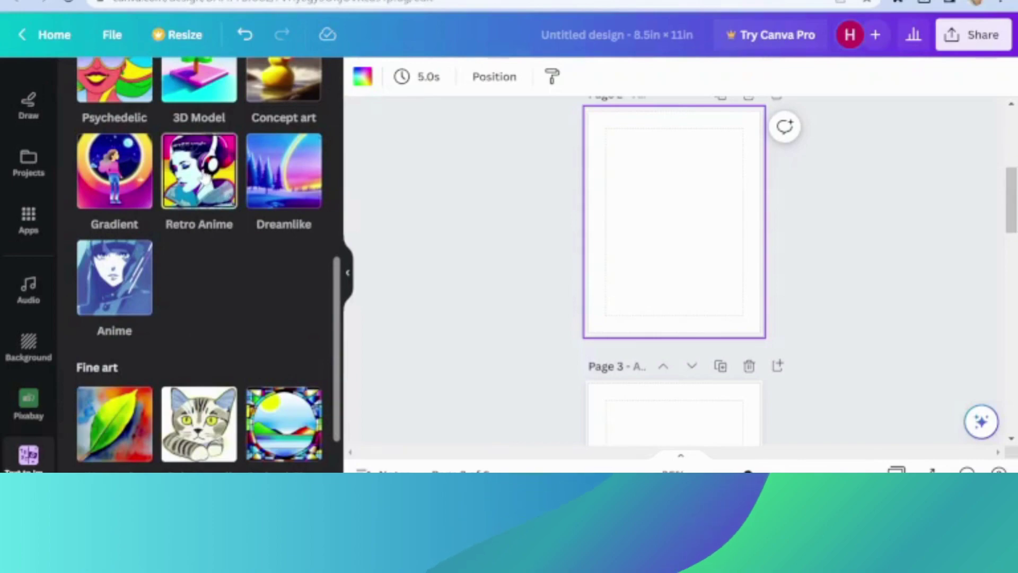
click(199, 171)
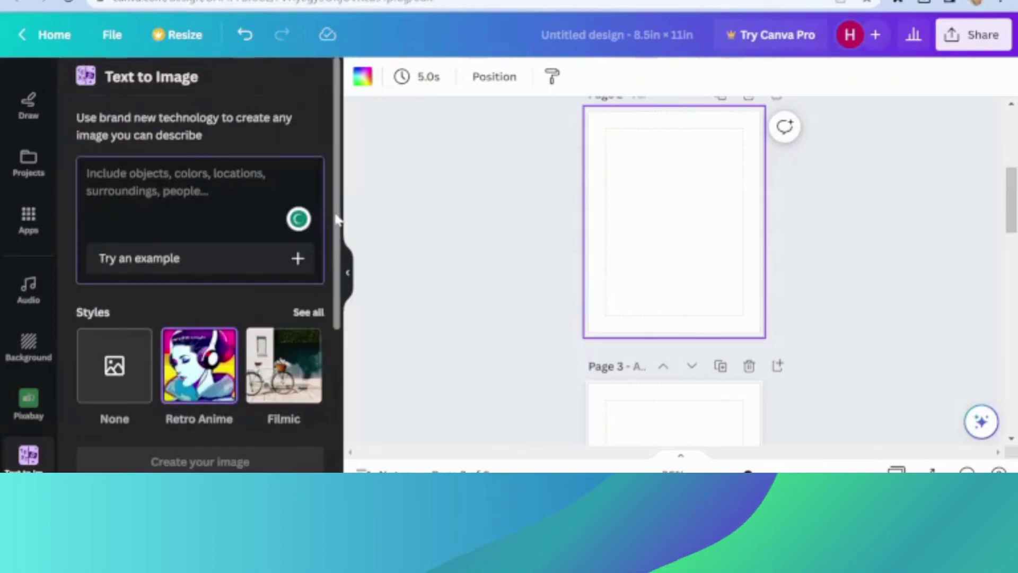
drag(337, 221, 337, 397)
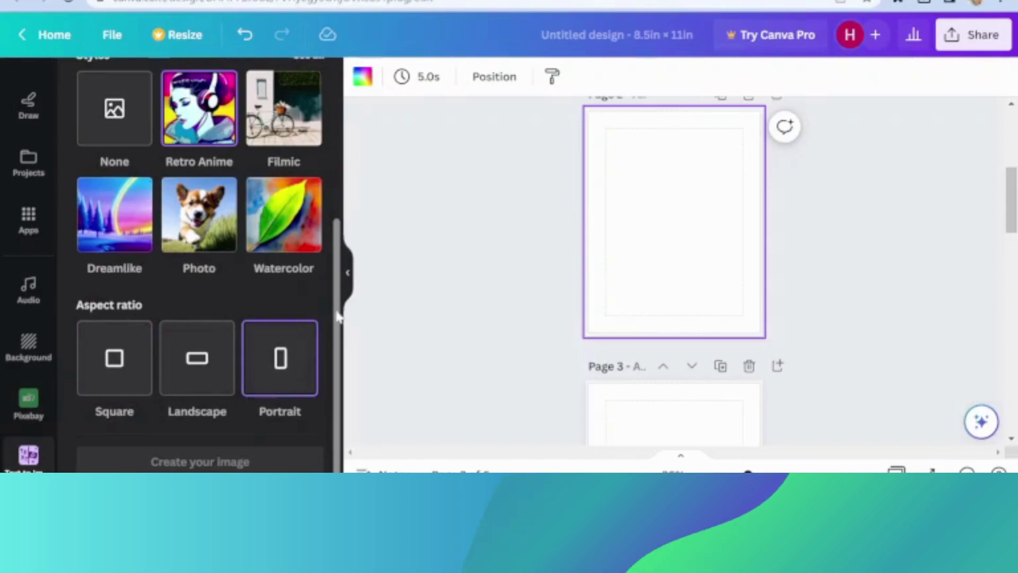
drag(338, 317, 341, 125)
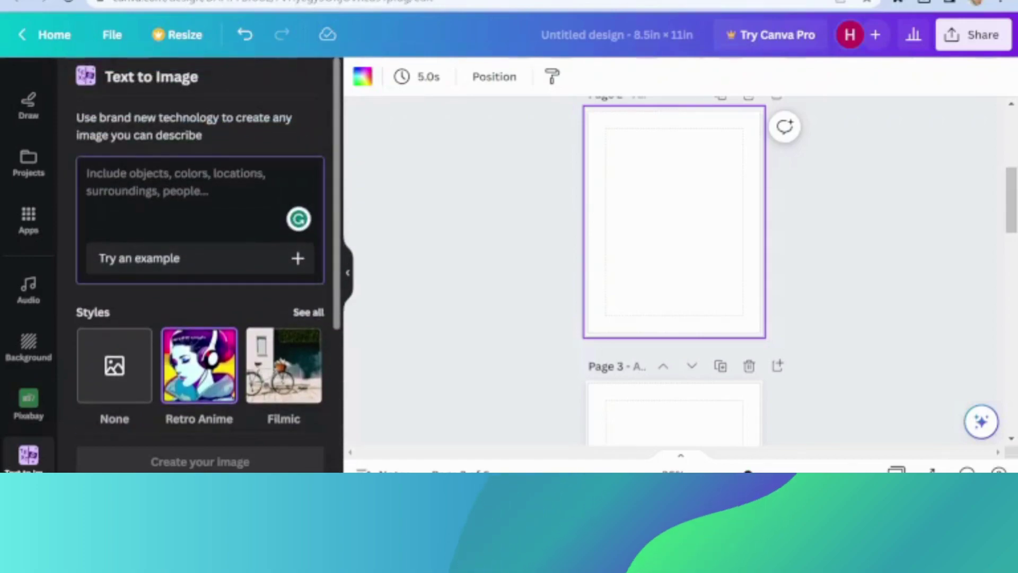
text(gray)
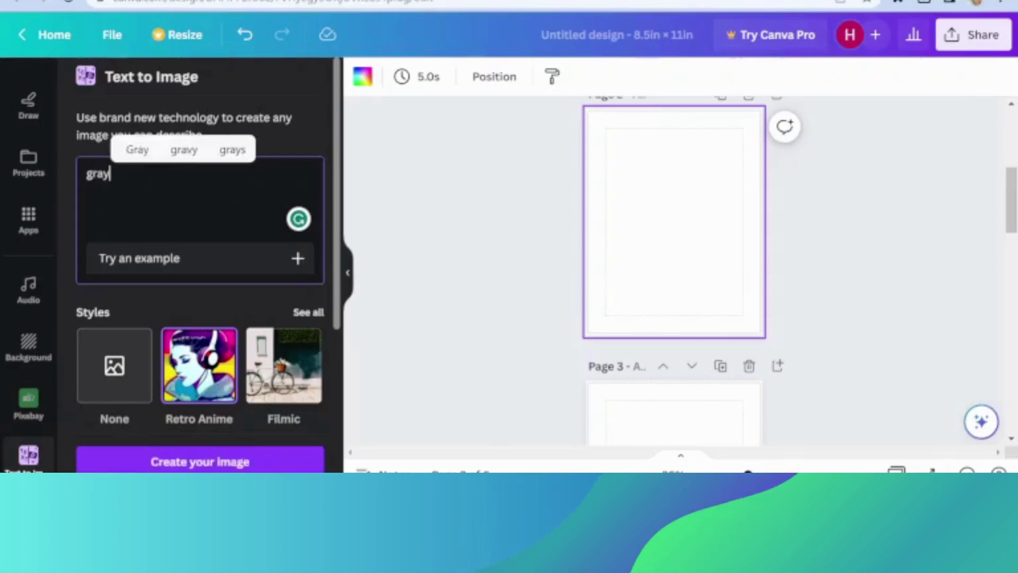
text(scale )
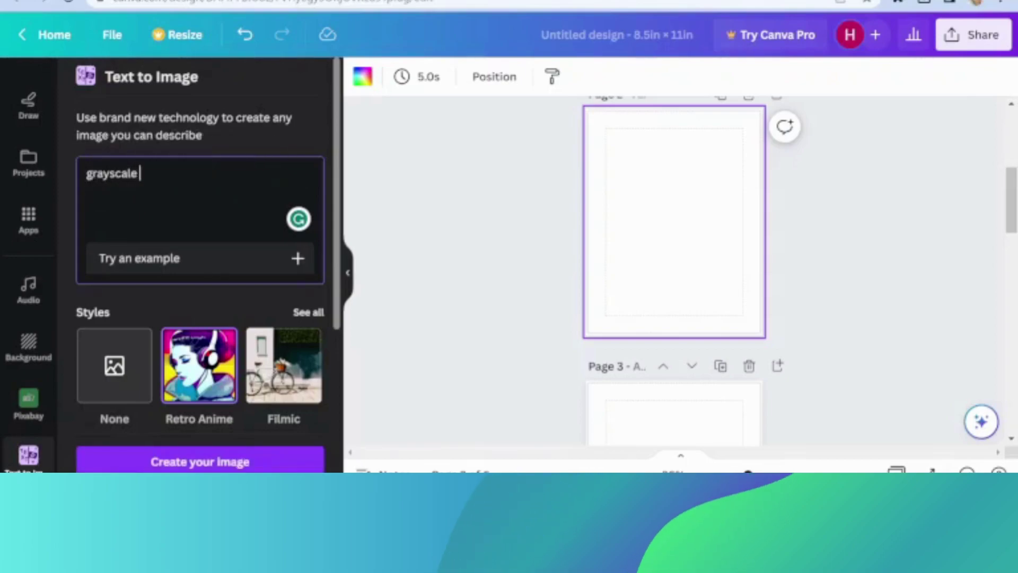
text(ro)
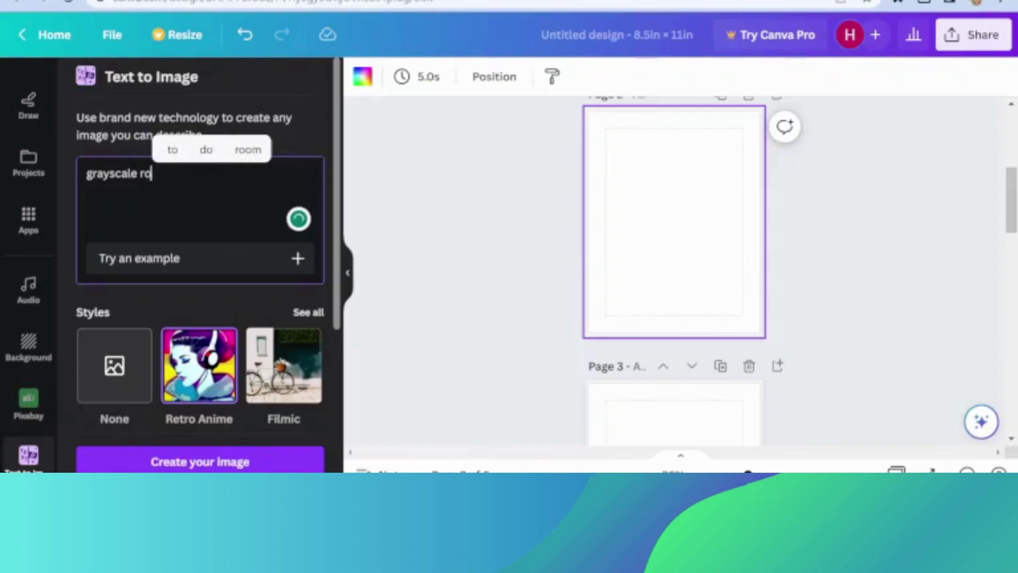
text(ses)
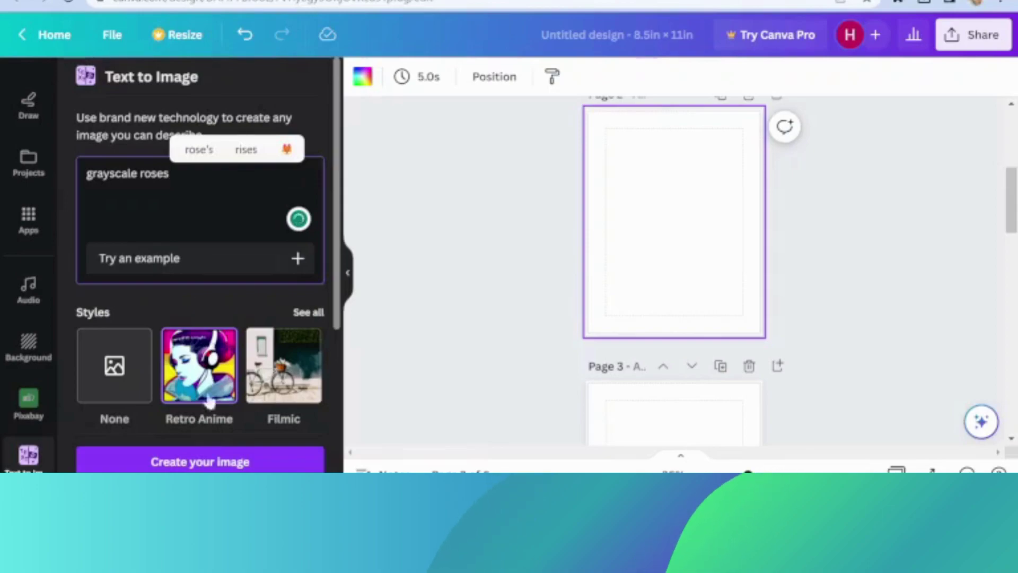
Create images in Text to Image from the prompt 'grayscale roses'.
click(204, 463)
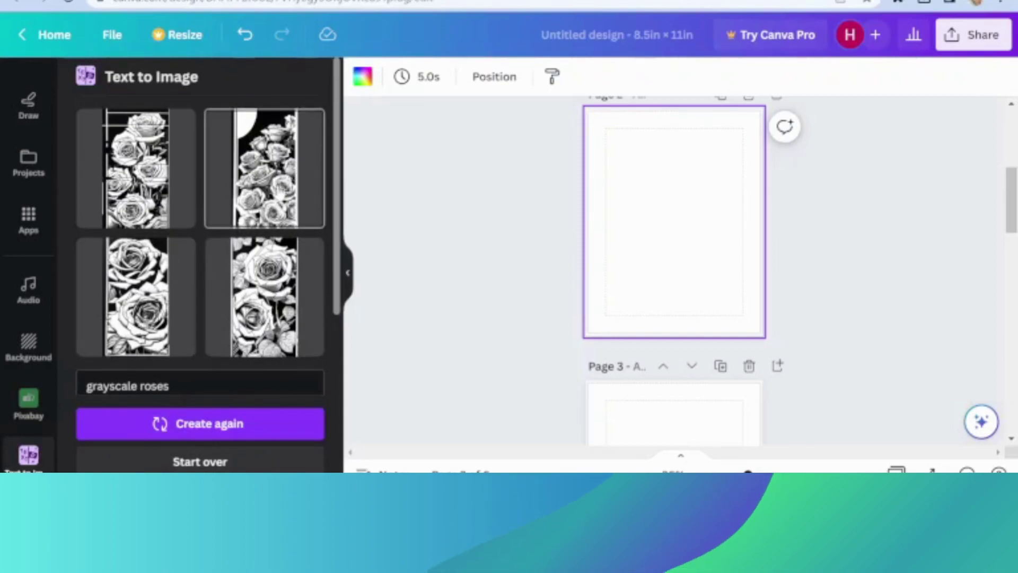
Add the bottom-left rose result to page 2 and enlarge it.
click(135, 296)
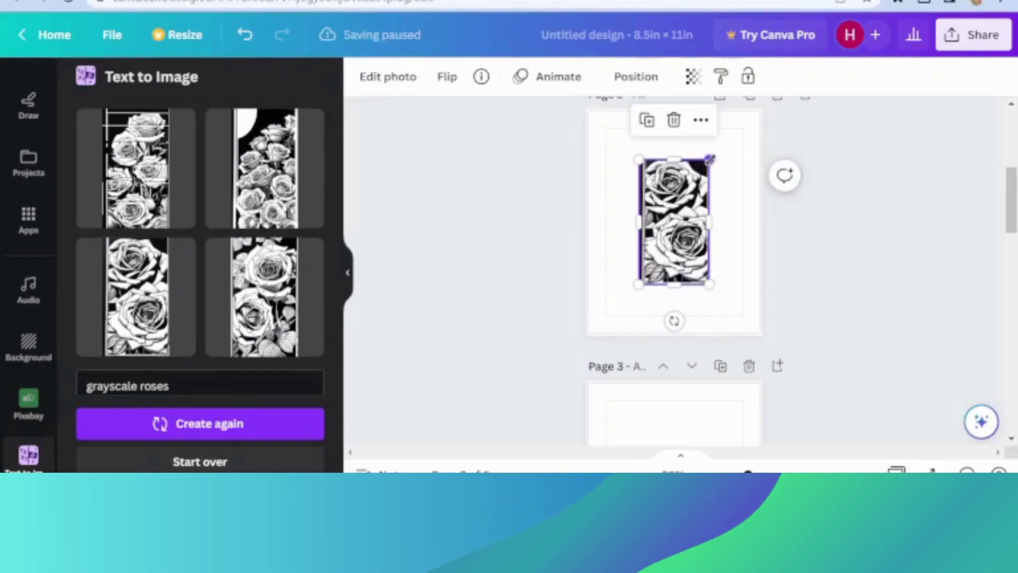
drag(737, 143, 830, 103)
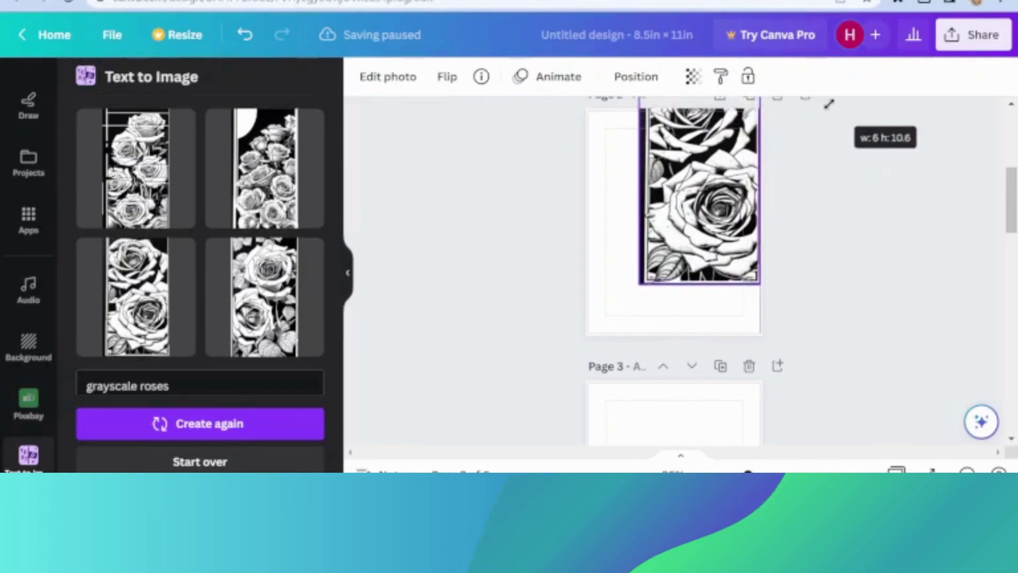
drag(639, 285, 589, 364)
drag(593, 216, 564, 219)
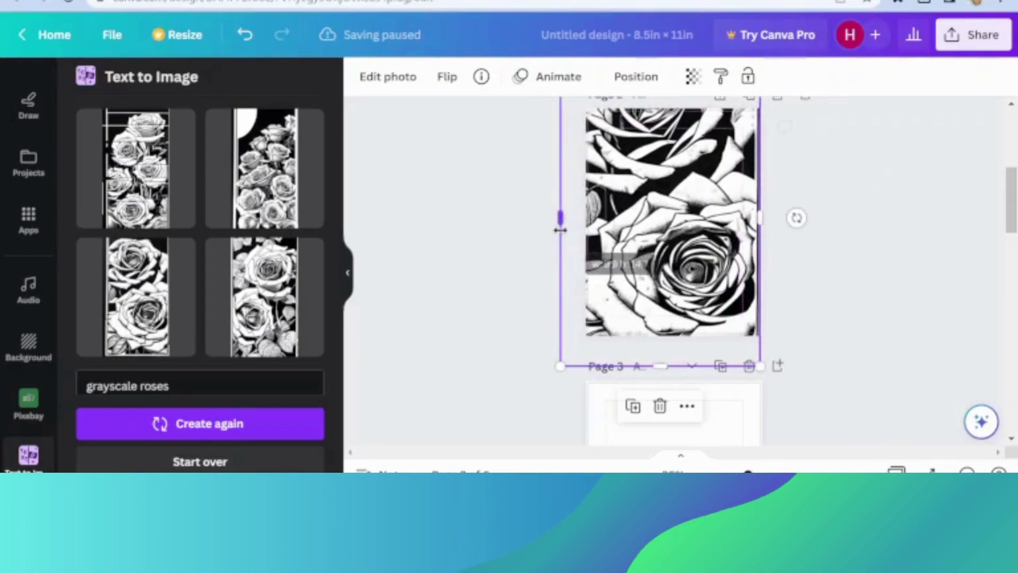
drag(667, 241, 681, 211)
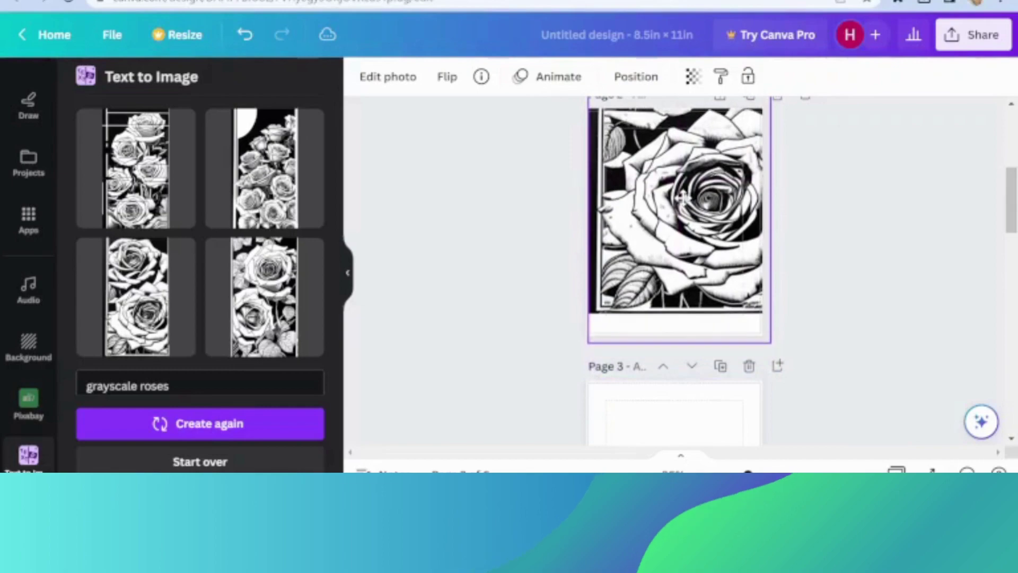
Resize and reposition the rose image to fit page 2, then deselect it.
click(647, 322)
drag(587, 344, 643, 247)
mouse_move(707, 175)
mouse_down()
mouse_move(663, 258)
mouse_move(640, 261)
mouse_up()
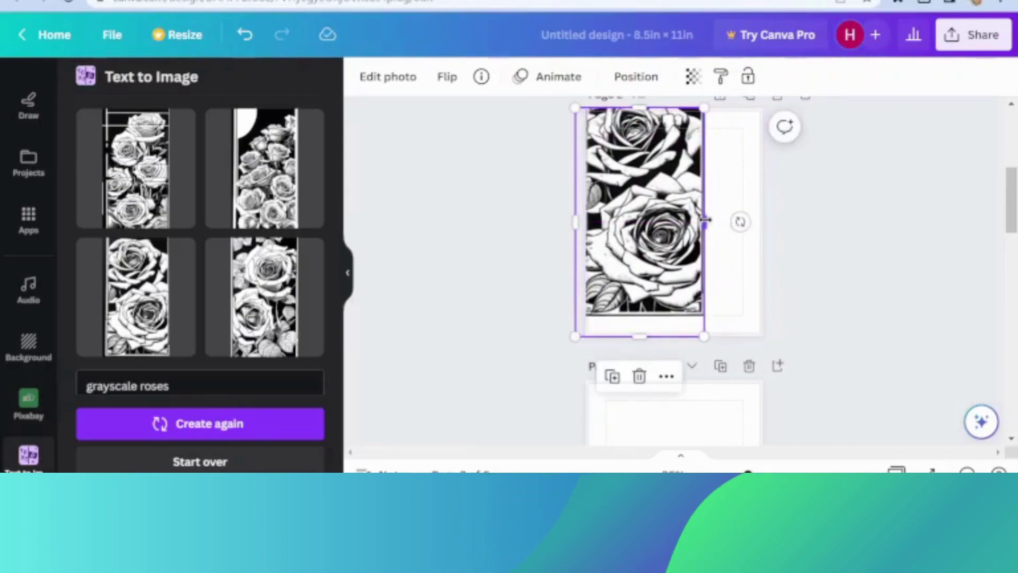
mouse_move(704, 222)
mouse_down()
mouse_move(778, 222)
mouse_move(769, 222)
mouse_up()
drag(695, 210, 688, 208)
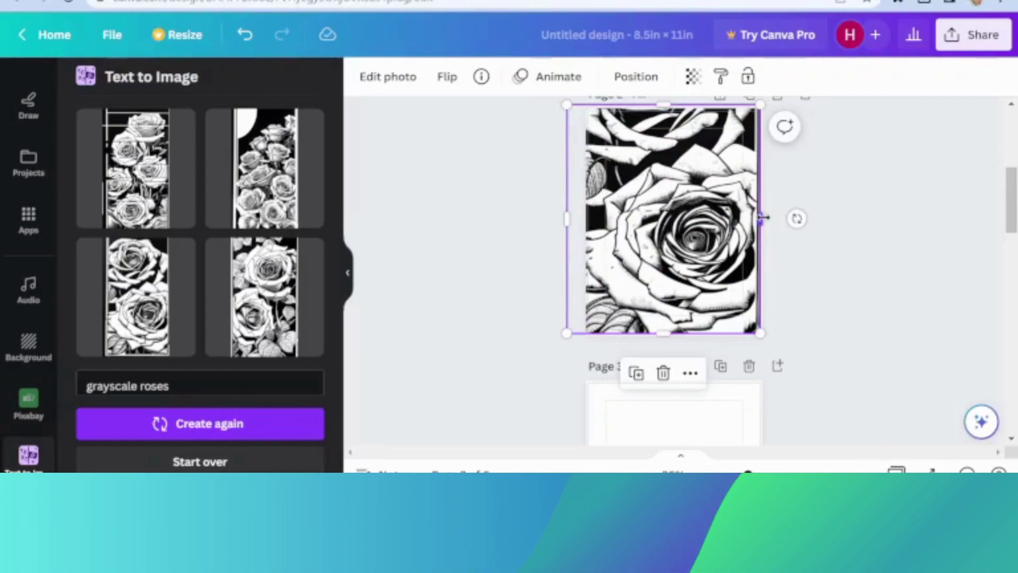
drag(764, 217, 772, 218)
mouse_move(704, 216)
mouse_down()
mouse_move(704, 205)
mouse_move(703, 220)
mouse_up()
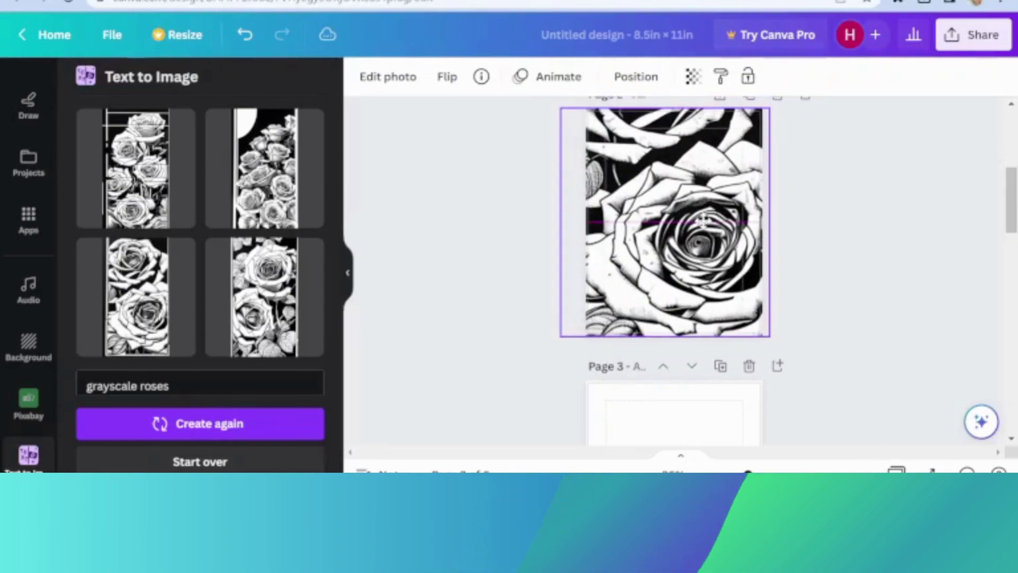
click(883, 181)
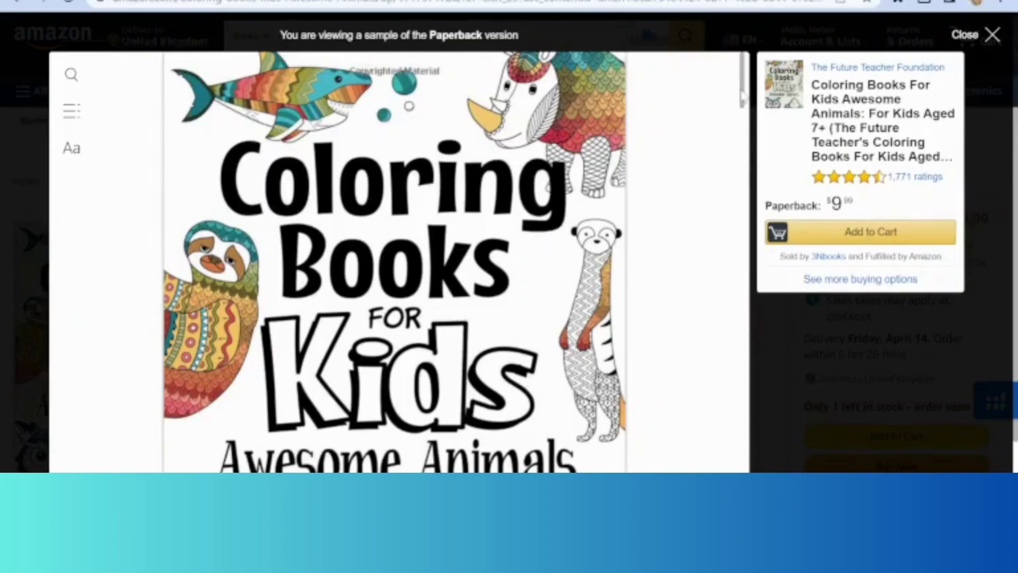
drag(742, 96, 741, 193)
scroll(326, 174, up, 3)
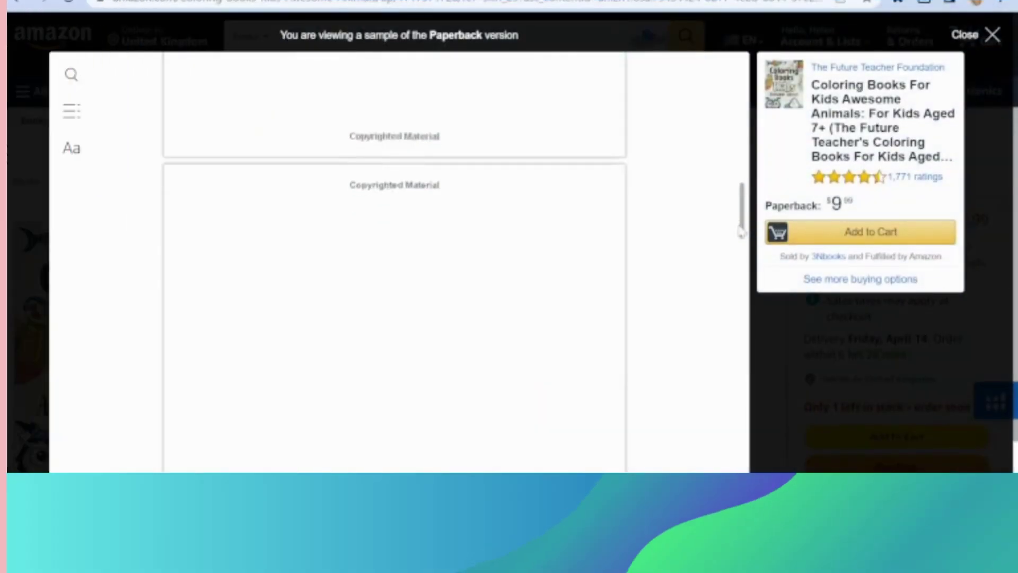
drag(740, 227, 739, 293)
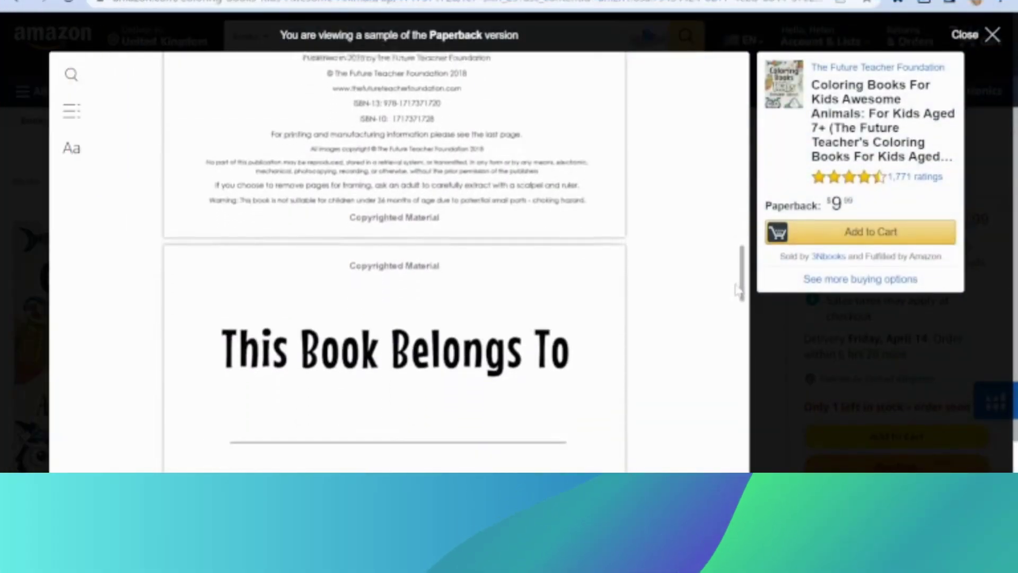
drag(739, 293, 734, 395)
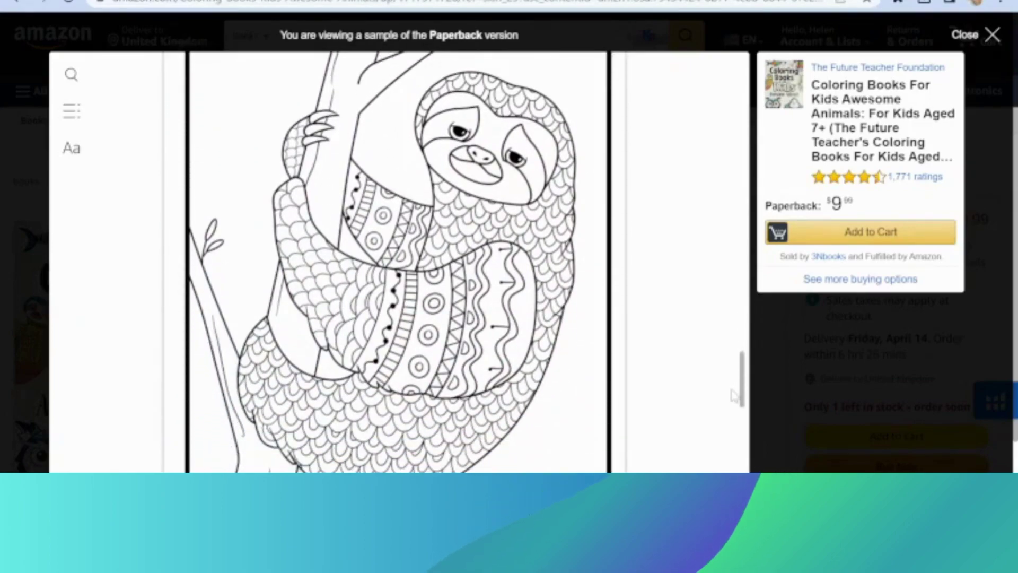
drag(734, 396, 736, 407)
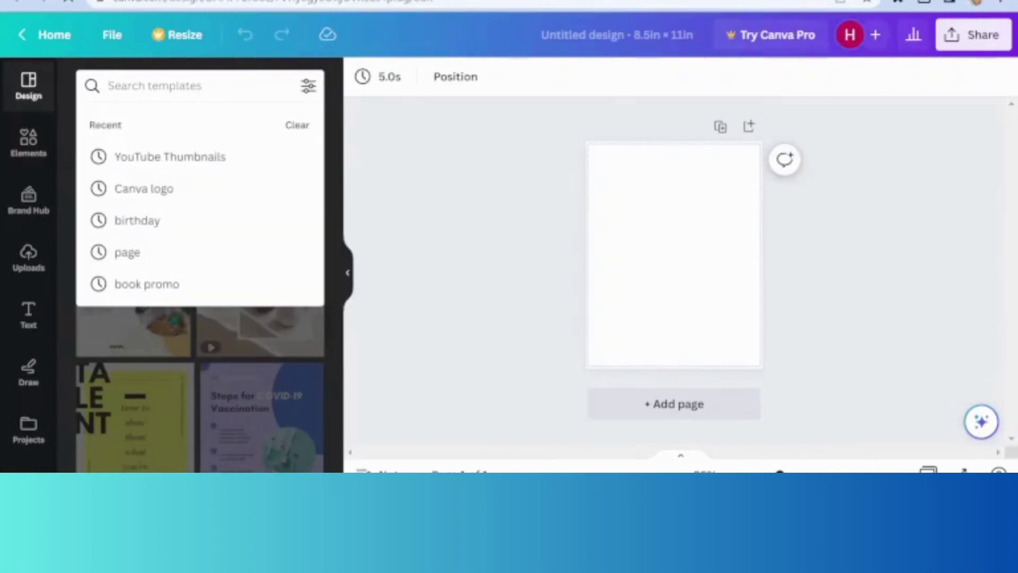
Search Elements for 'cute animals' and filter the results to Graphics.
click(31, 160)
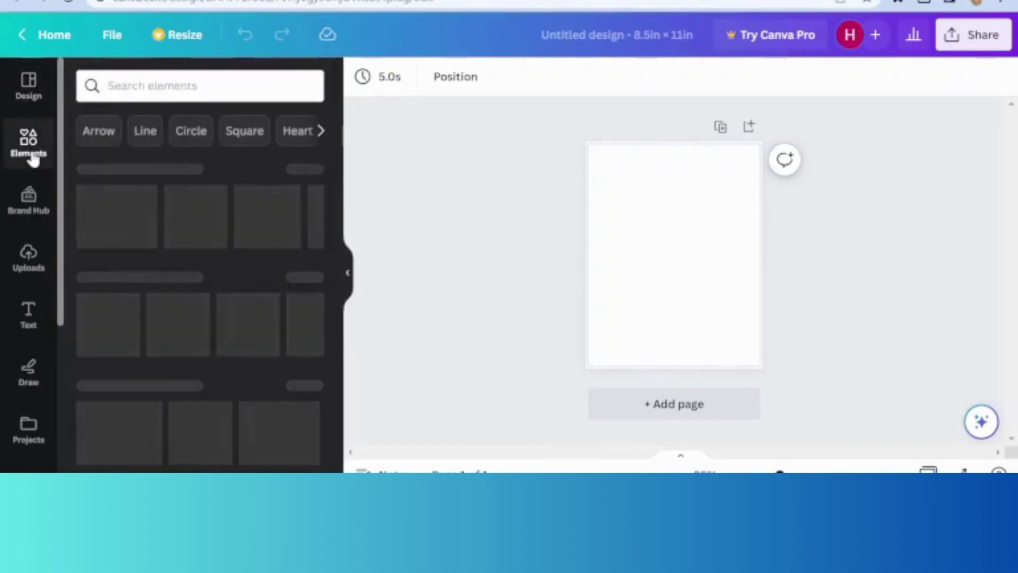
click(173, 89)
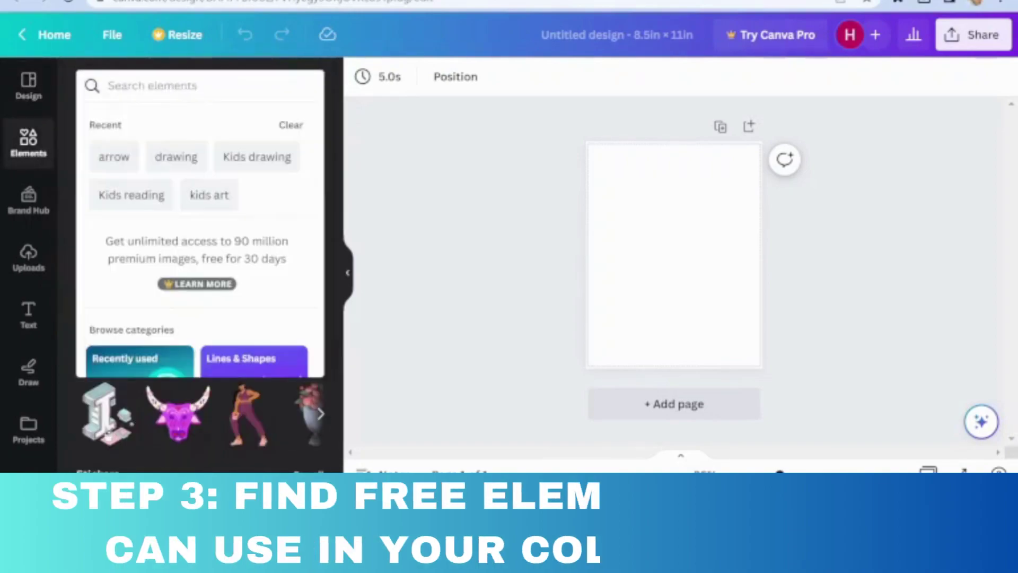
text(cute animals)
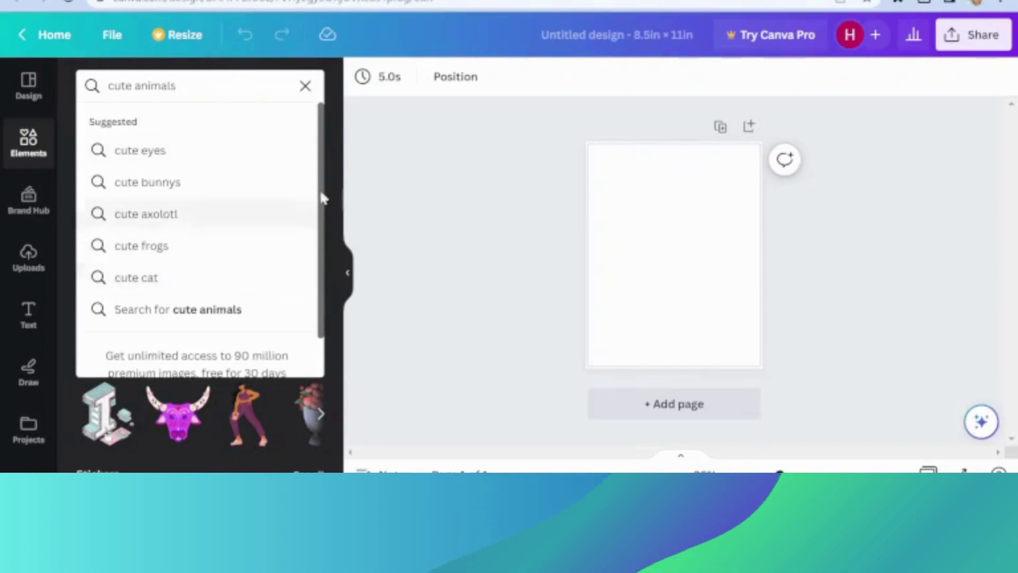
click(234, 310)
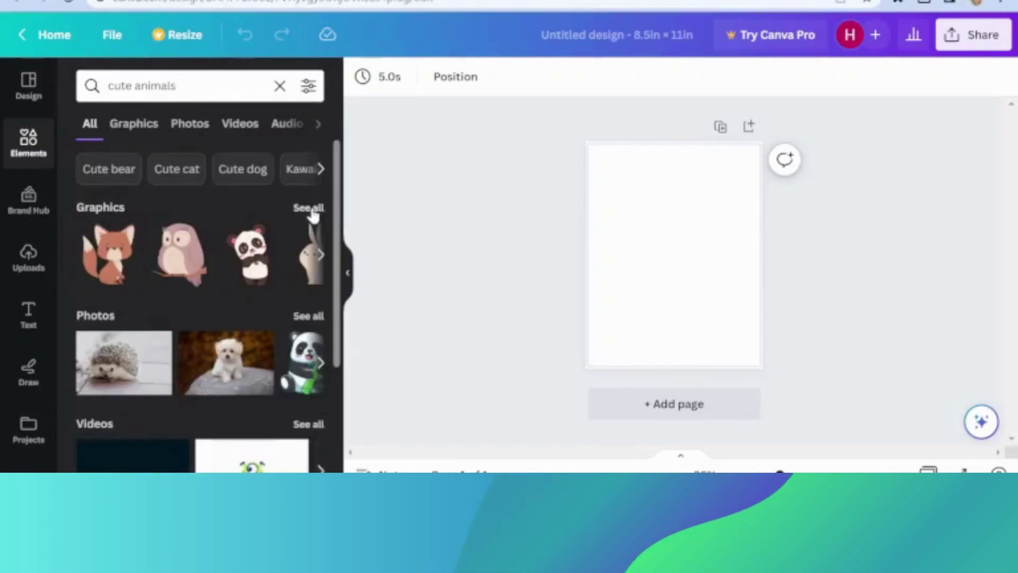
click(311, 209)
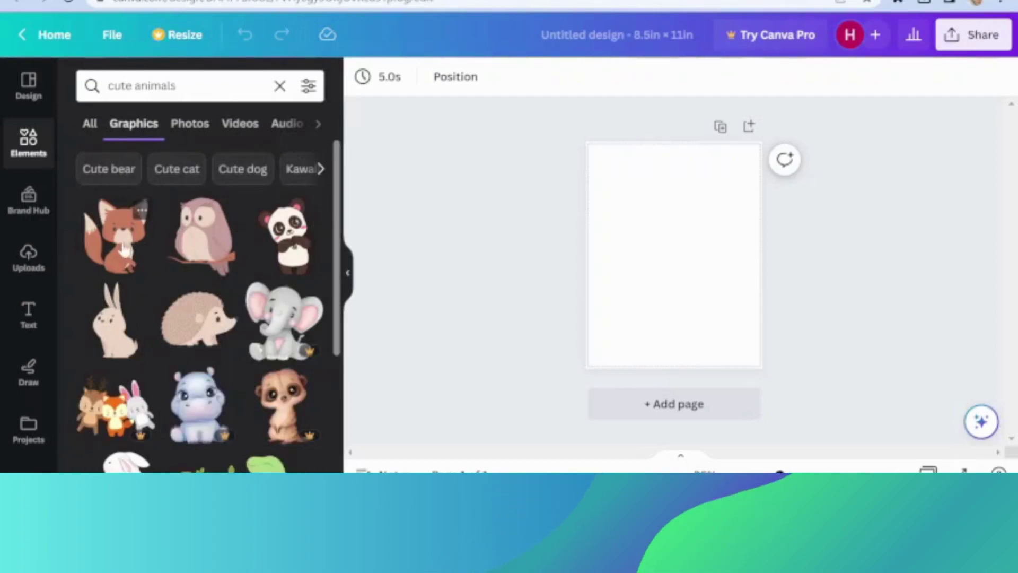
Place fox top-left, owl top-right, panda lower-left and hedgehog lower-right on the page.
click(123, 251)
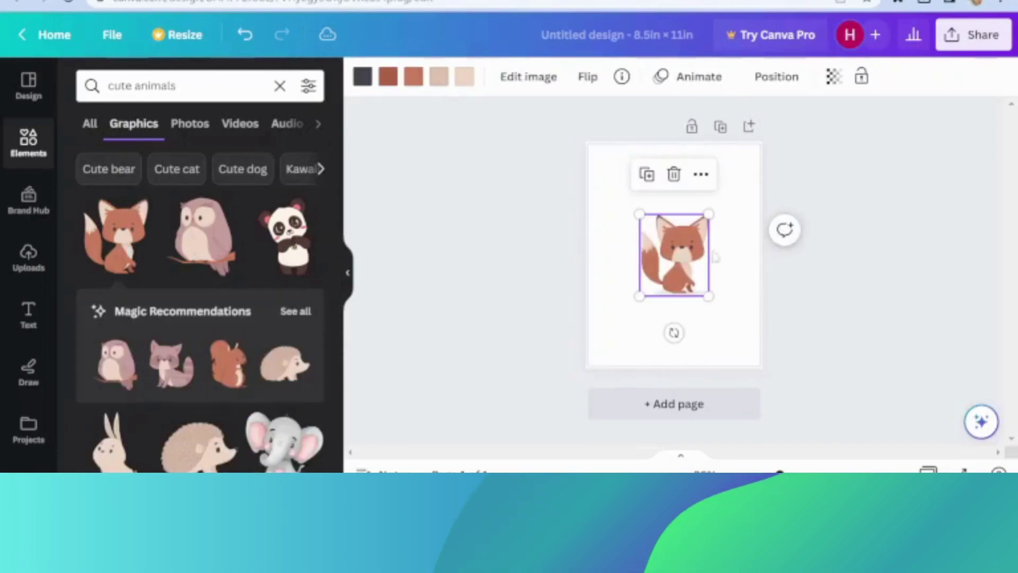
drag(684, 261, 637, 189)
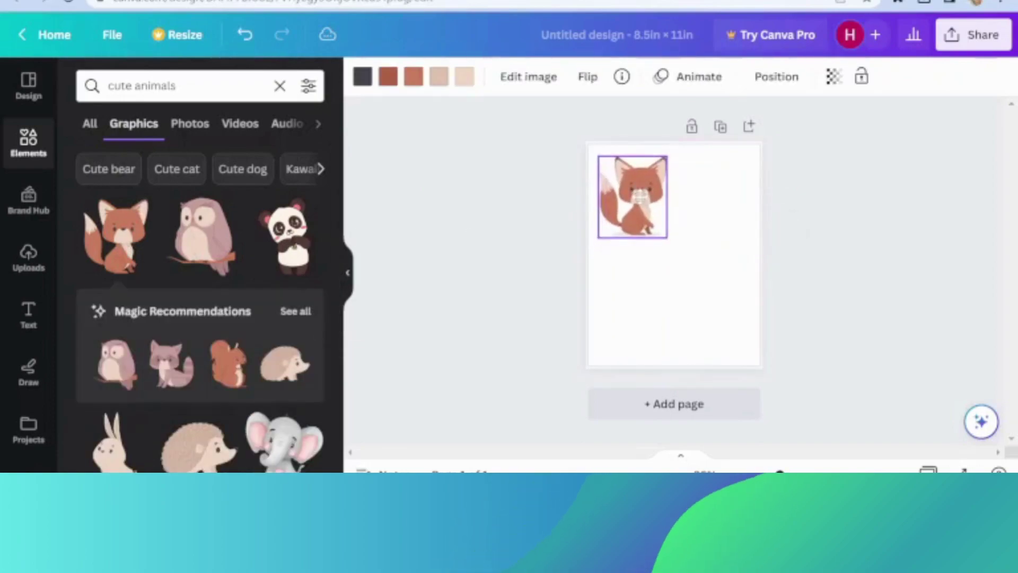
click(205, 237)
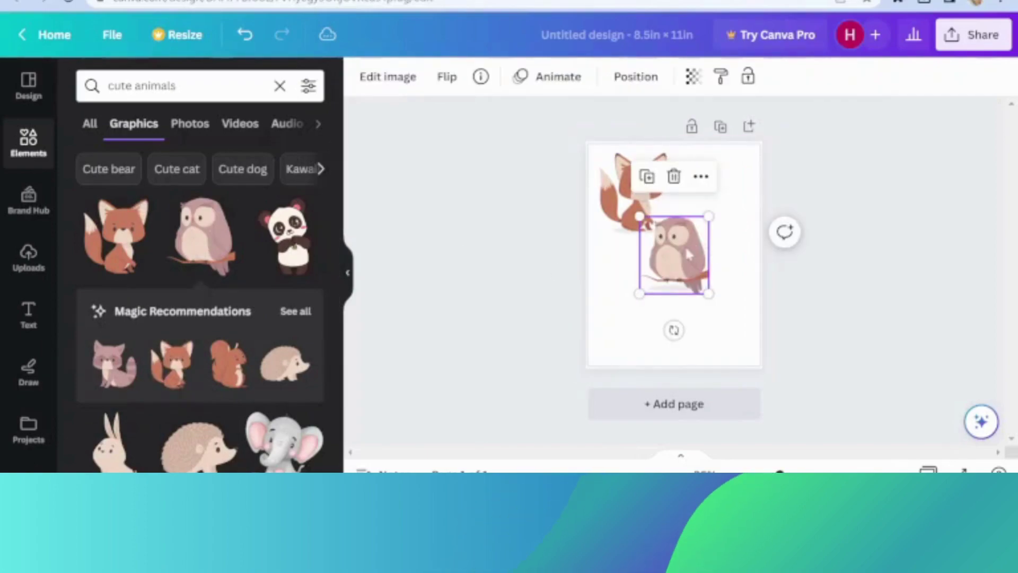
drag(688, 253, 720, 185)
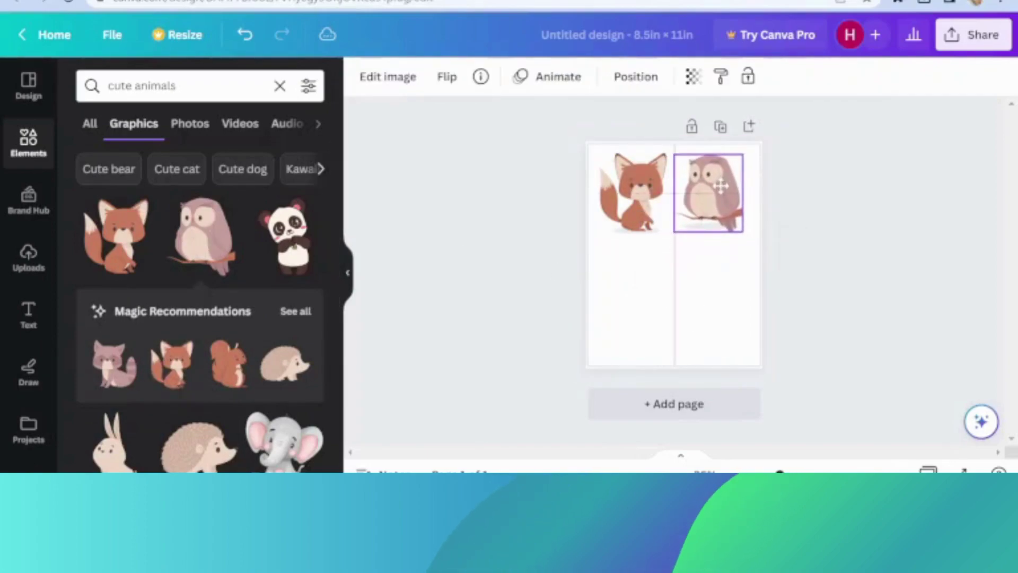
click(288, 235)
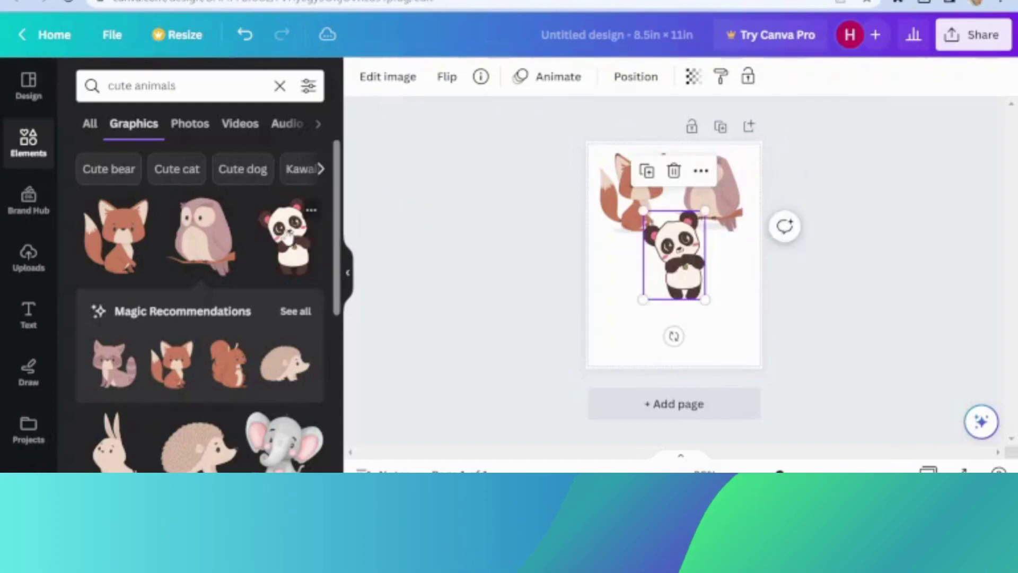
drag(676, 263, 632, 308)
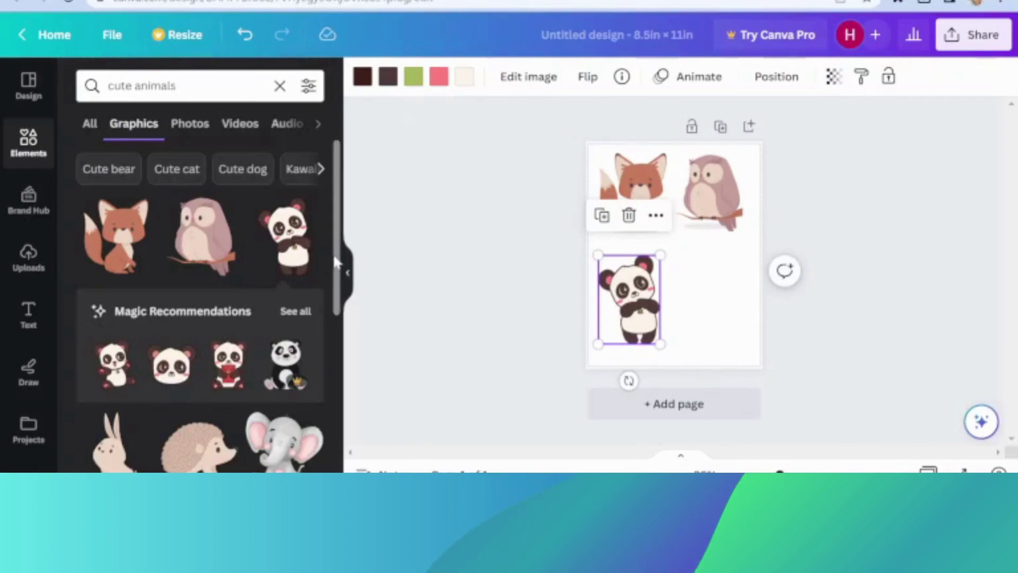
scroll(182, 347, down, 1)
scroll(182, 348, down, 2)
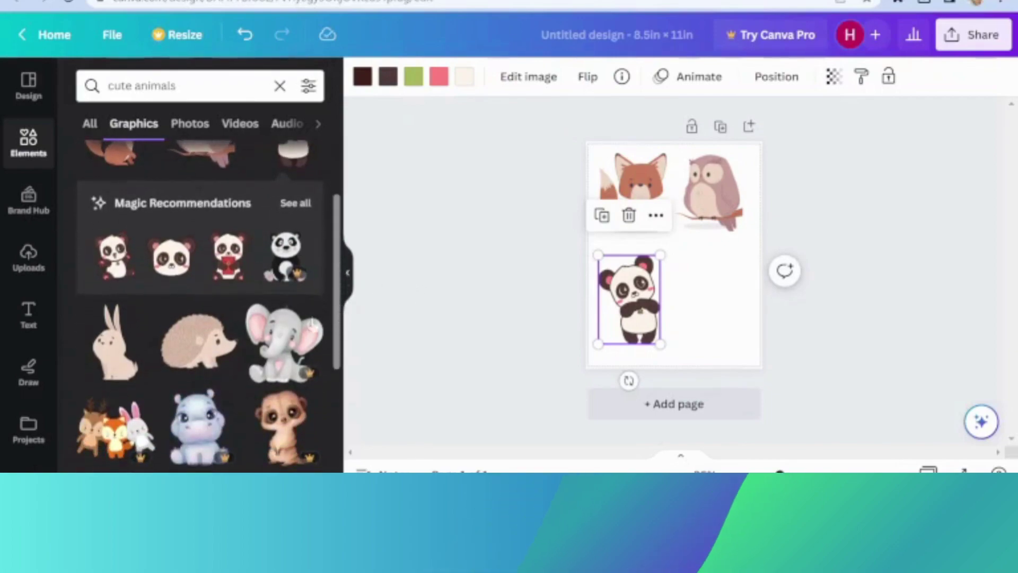
click(181, 348)
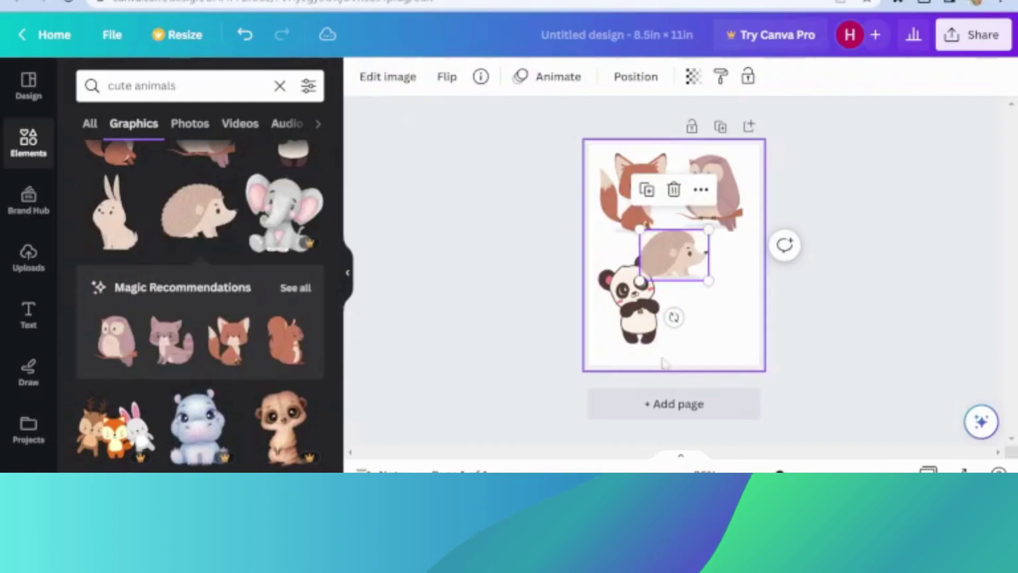
drag(675, 255, 708, 268)
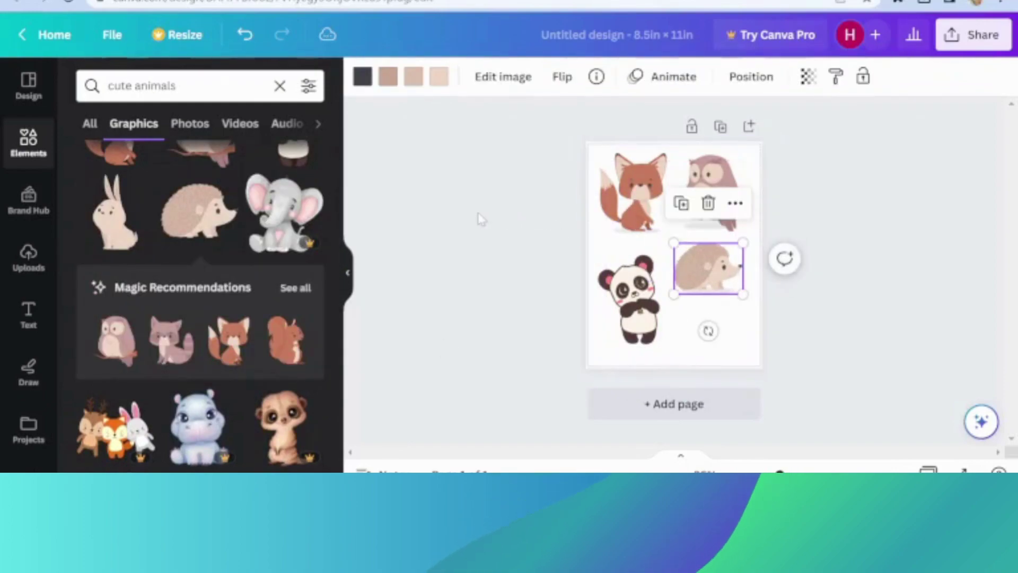
scroll(338, 322, down, 1)
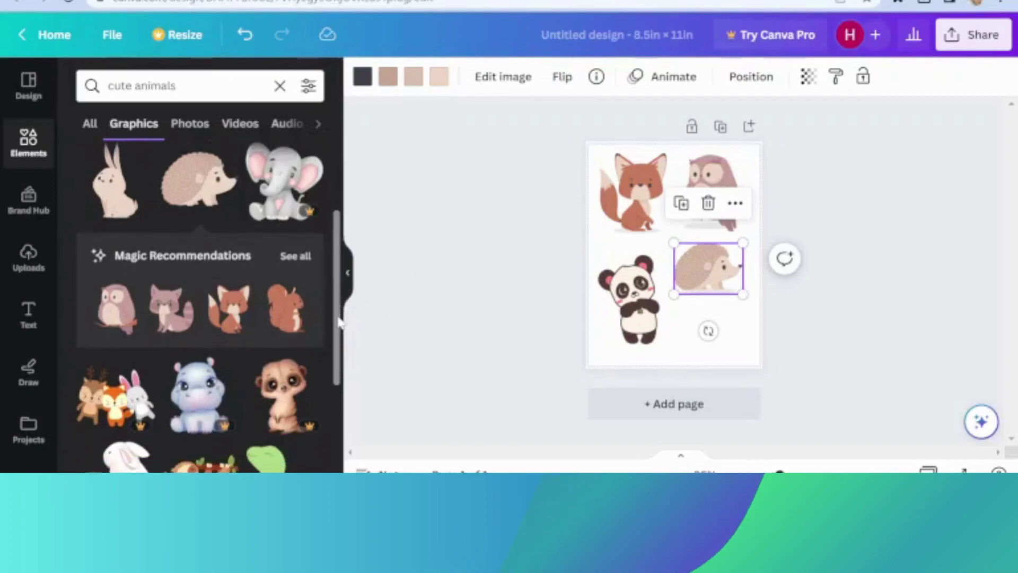
scroll(338, 322, down, 2)
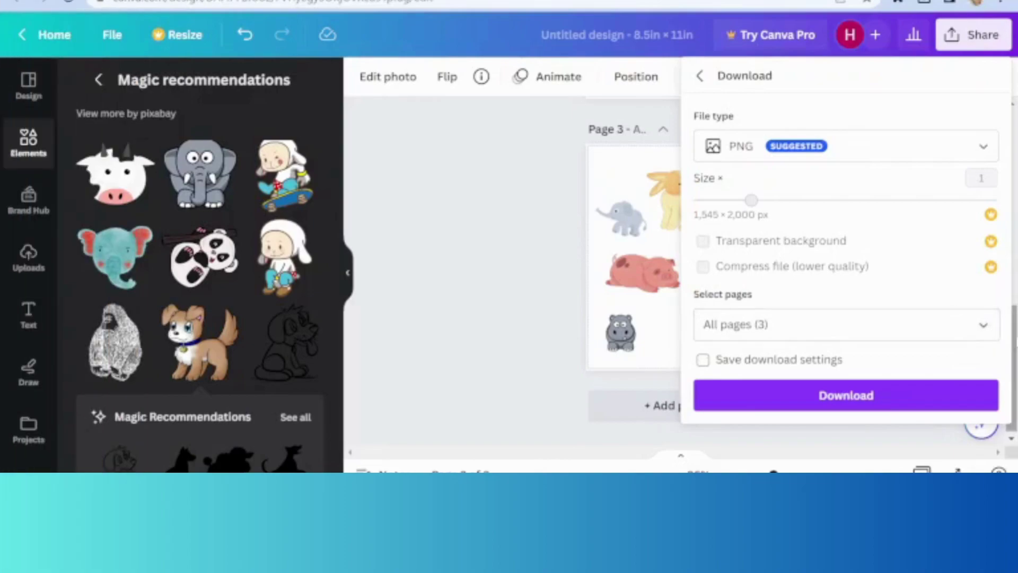
Download the design as a PDF Print file.
click(985, 149)
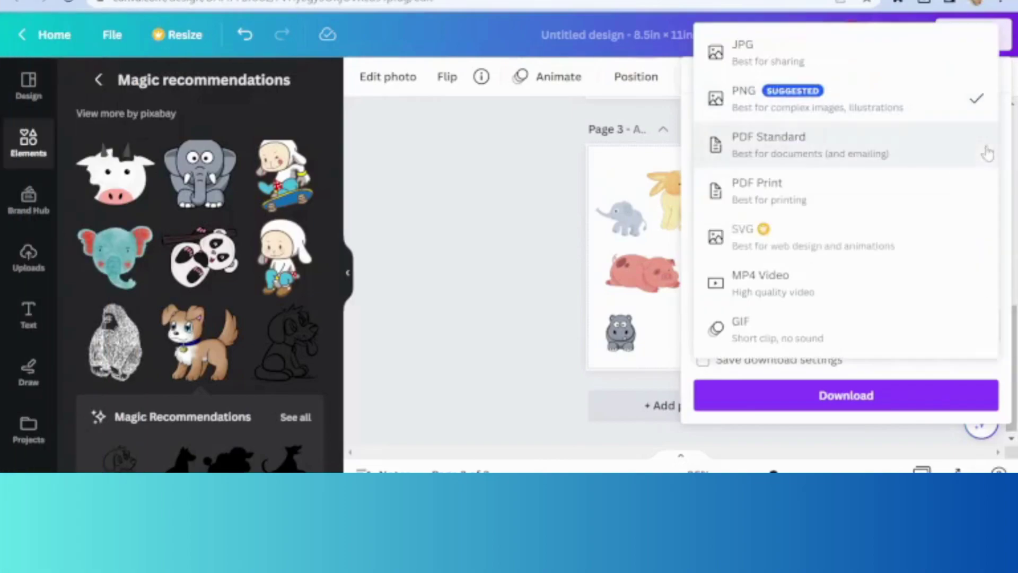
click(798, 199)
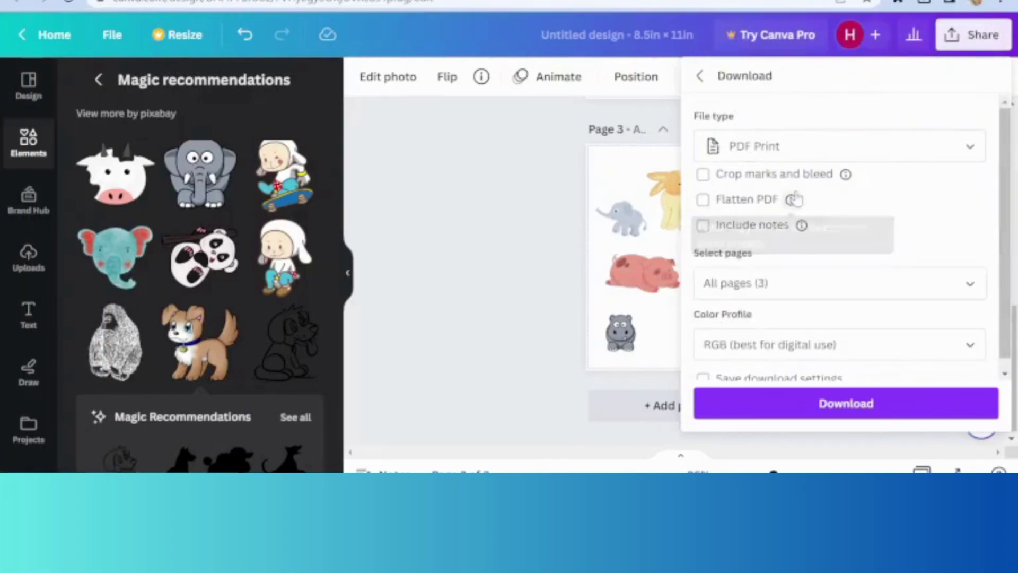
click(846, 403)
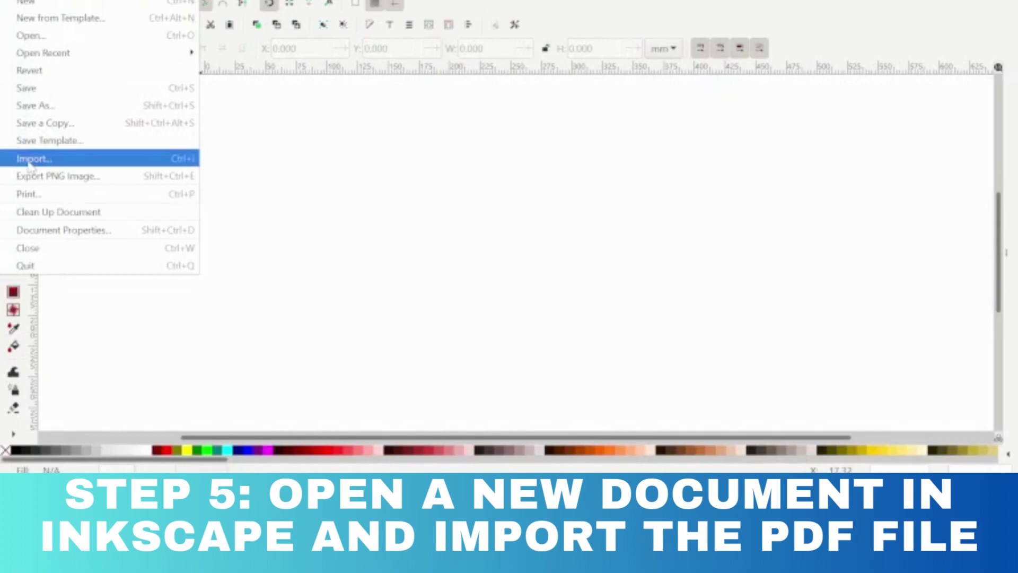
Import the Canva animal-graphics PDF into the new Inkscape document.
click(30, 160)
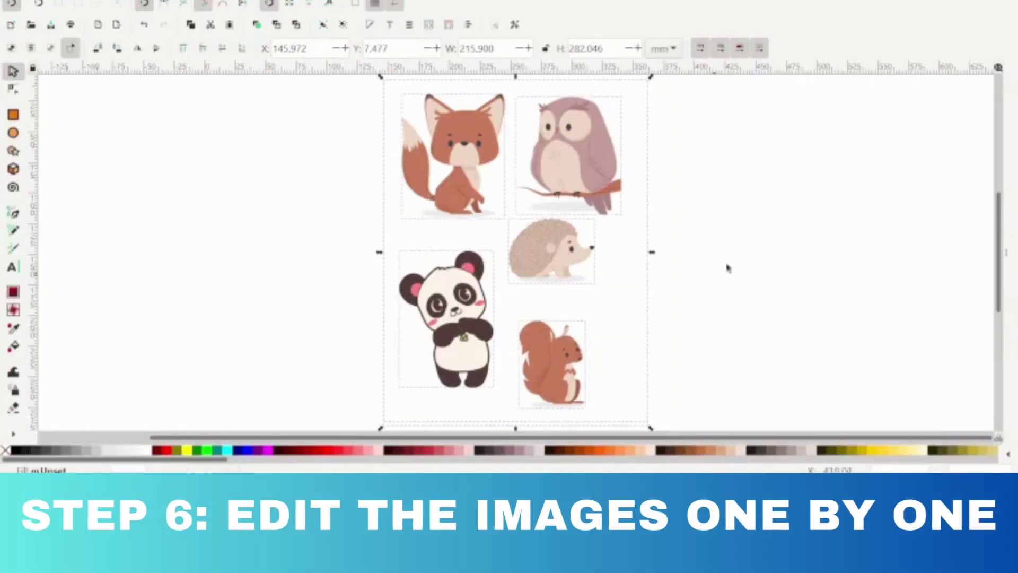
Repeatedly select and ungroup the imported animal clipart.
click(677, 241)
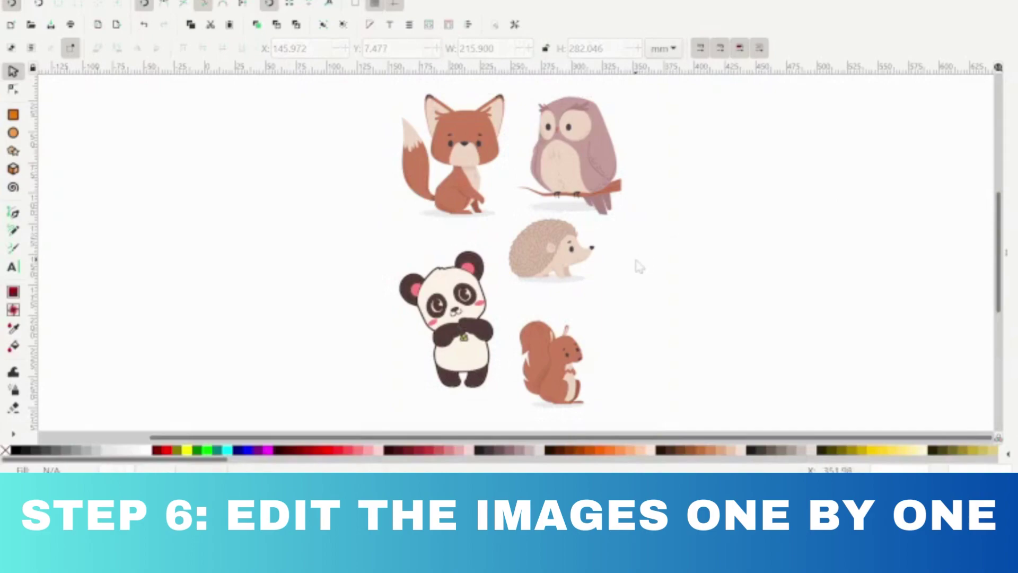
click(639, 267)
key(Escape)
click(621, 273)
key(Escape)
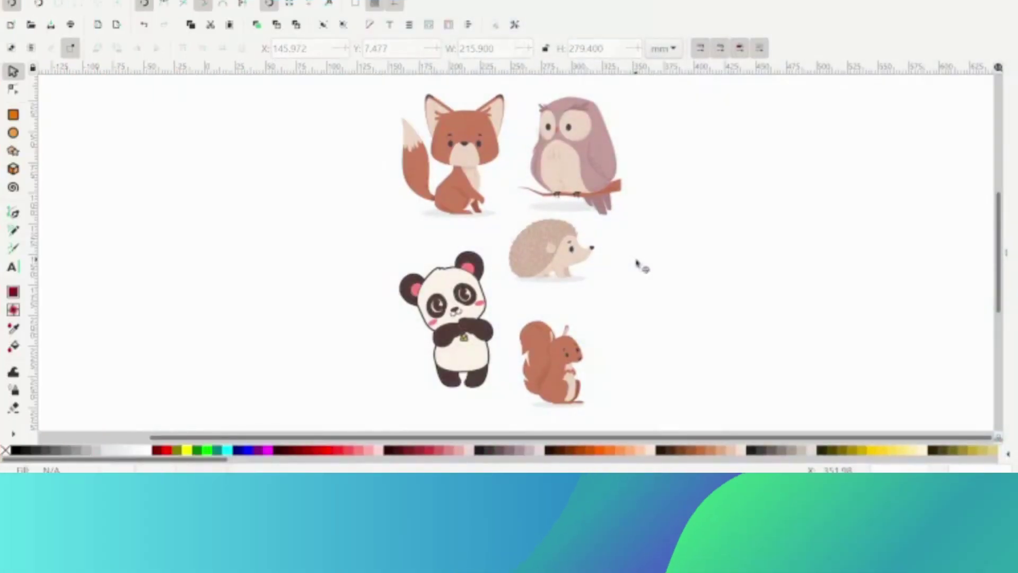
click(624, 275)
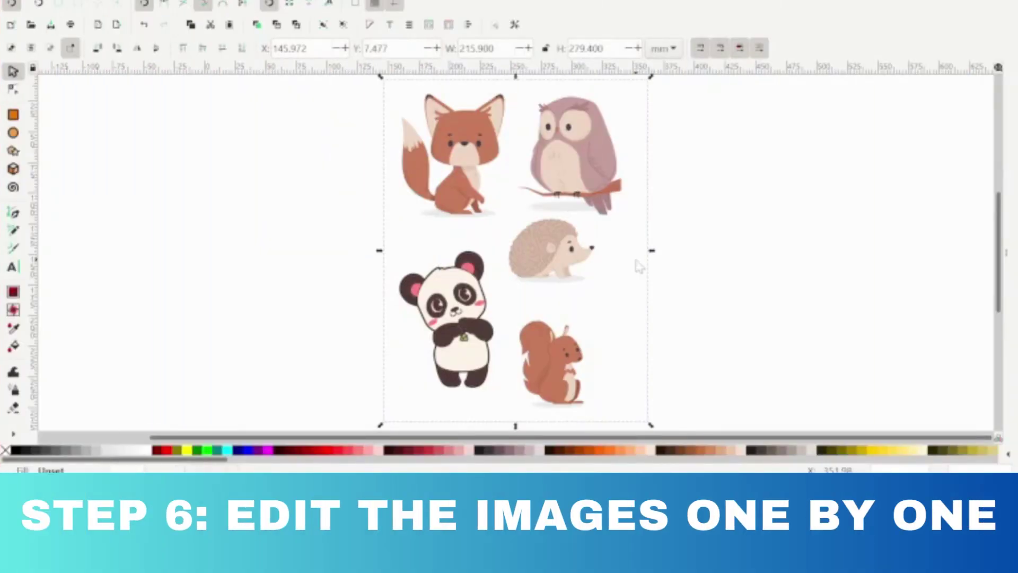
key(Escape)
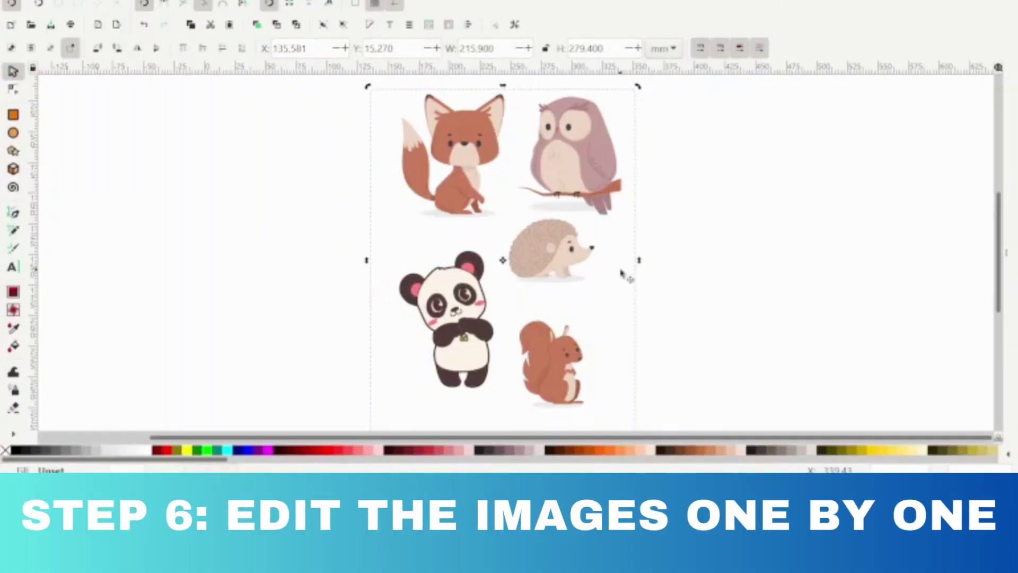
key(Escape)
click(624, 274)
key(Escape)
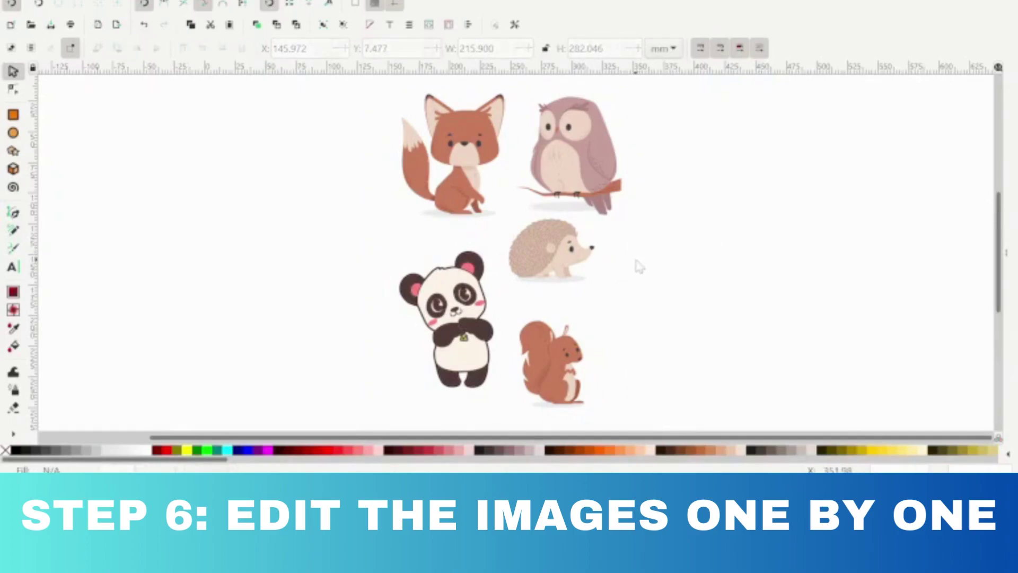
click(638, 266)
key(Escape)
click(622, 270)
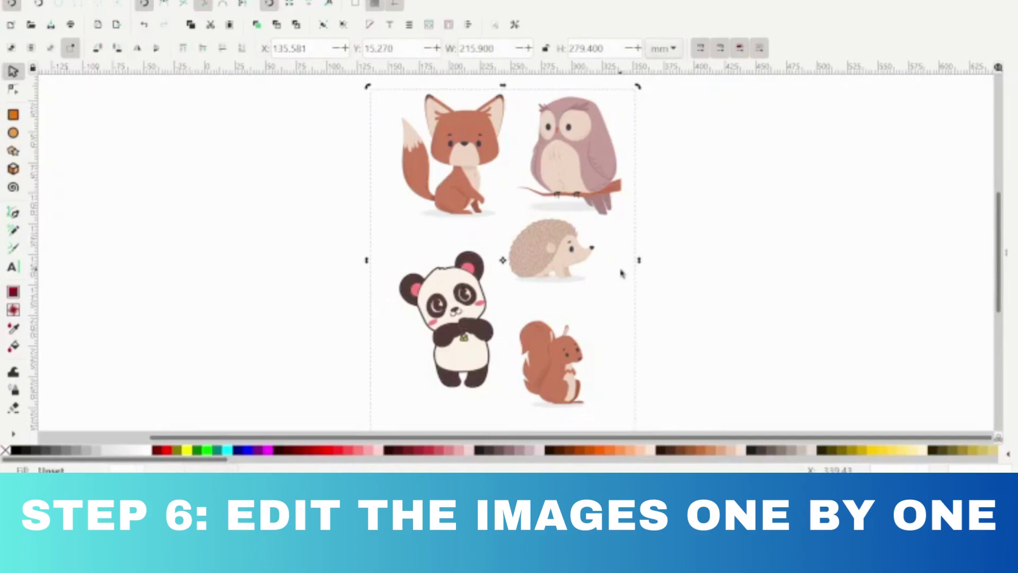
click(622, 274)
key(Escape)
Break apart the remaining nested groups and confirm the animals are no longer grouped.
click(639, 267)
key(Escape)
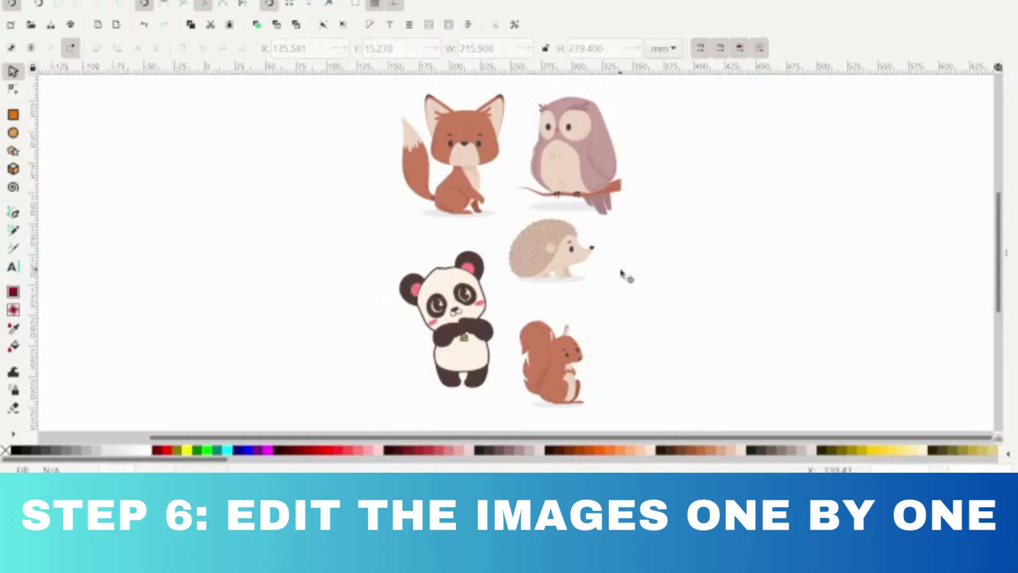
click(621, 274)
key(Escape)
click(639, 267)
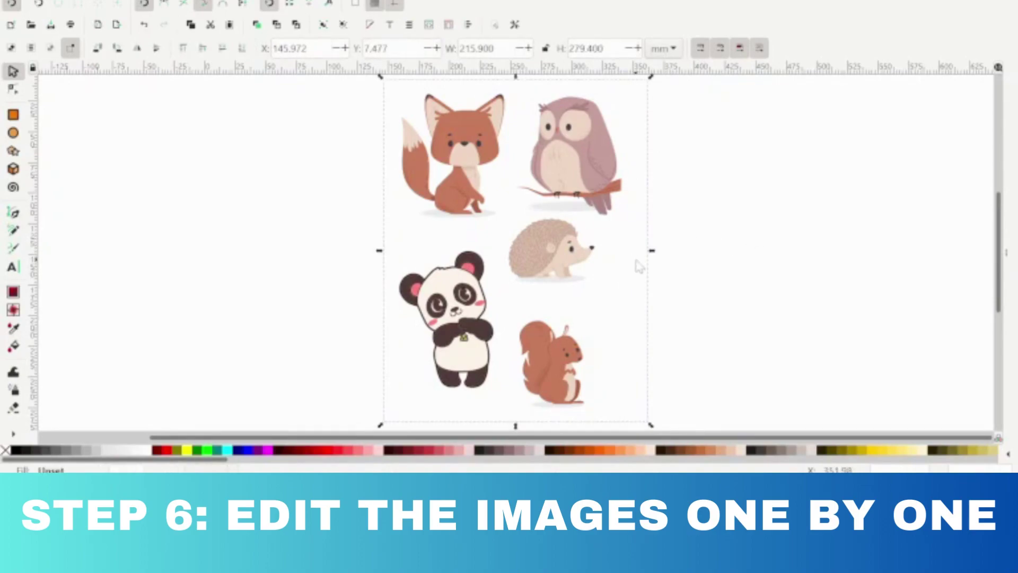
key(Escape)
click(622, 271)
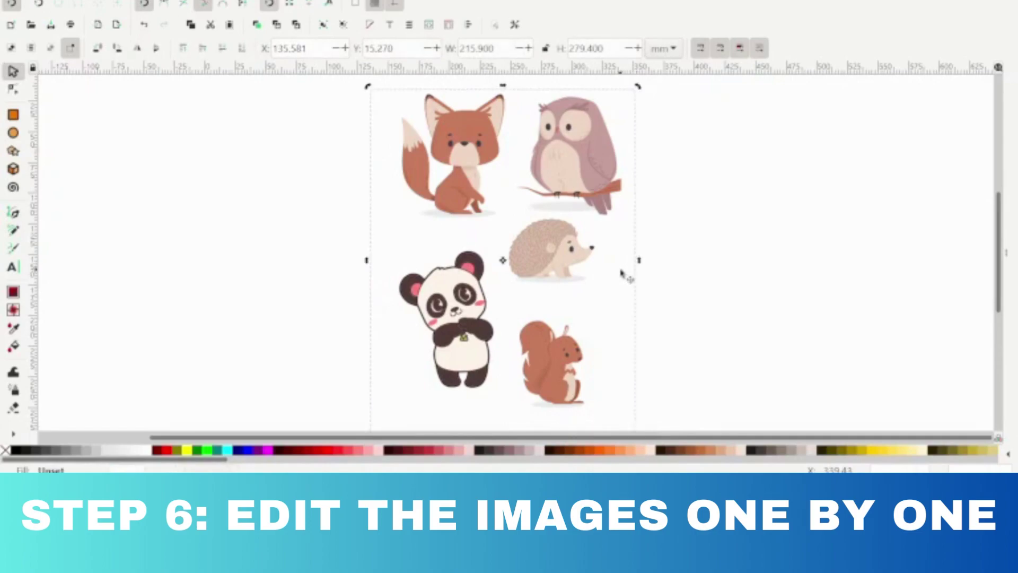
click(622, 273)
key(Escape)
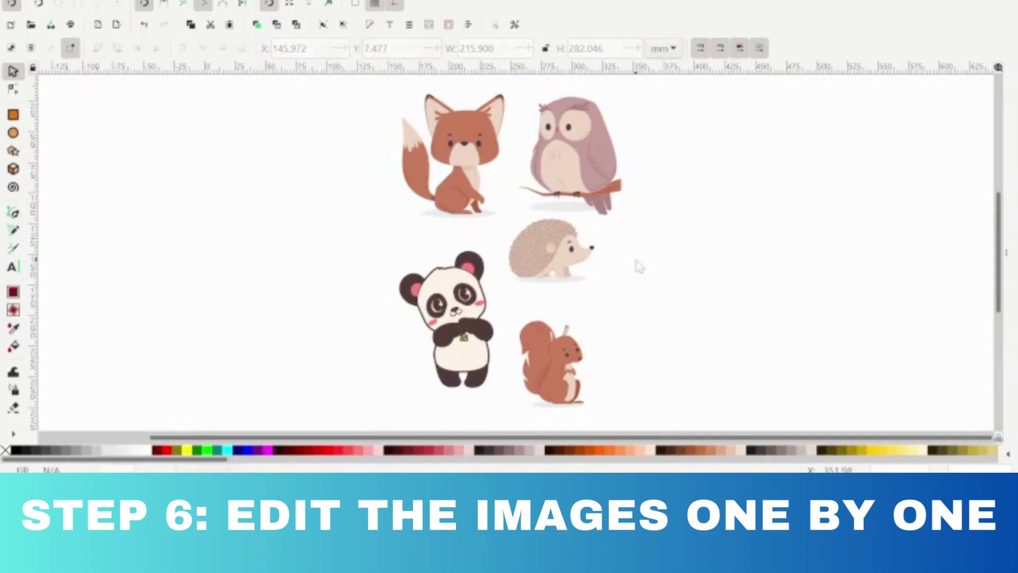
click(637, 266)
key(Escape)
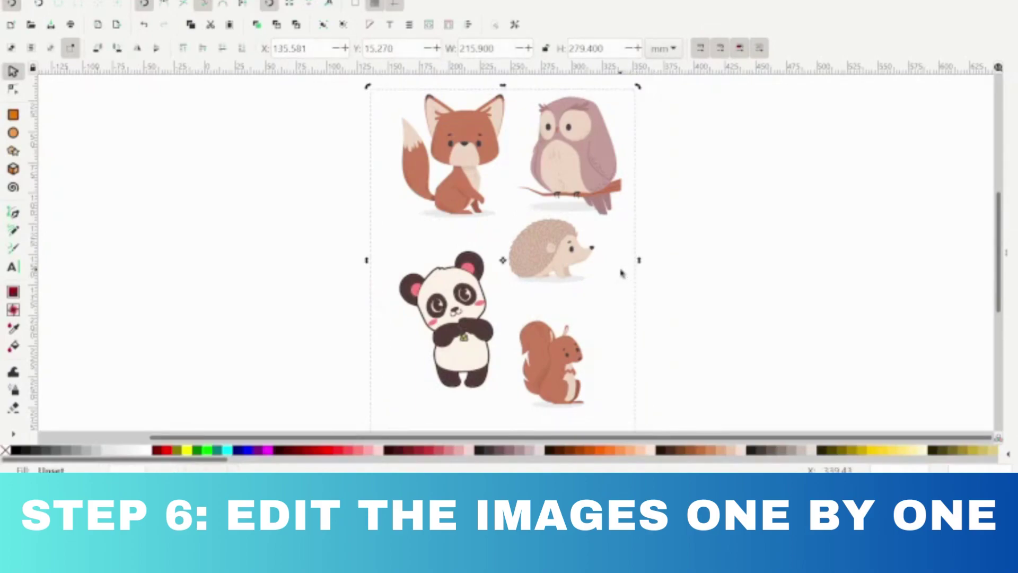
key(Escape)
click(623, 275)
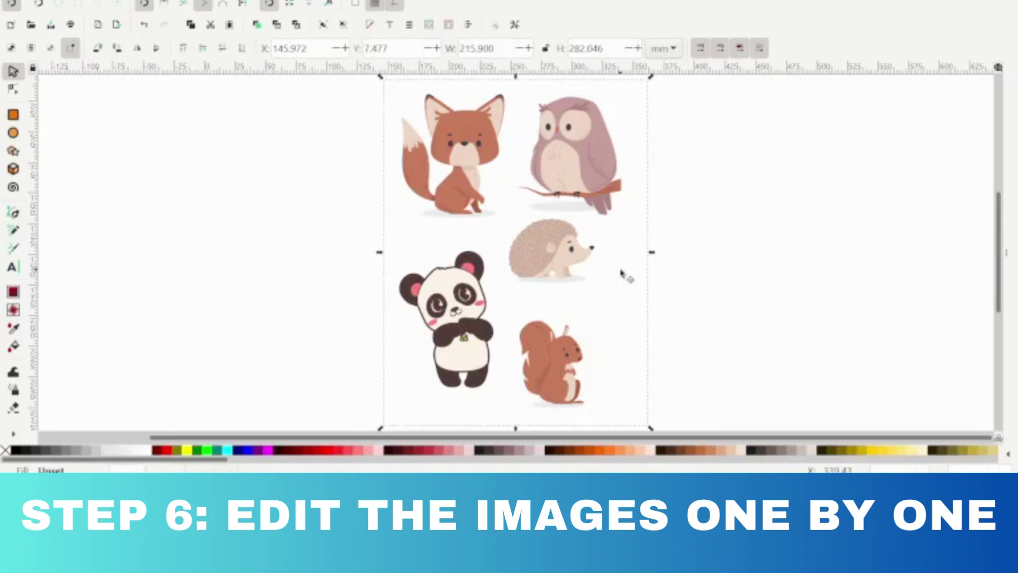
click(637, 267)
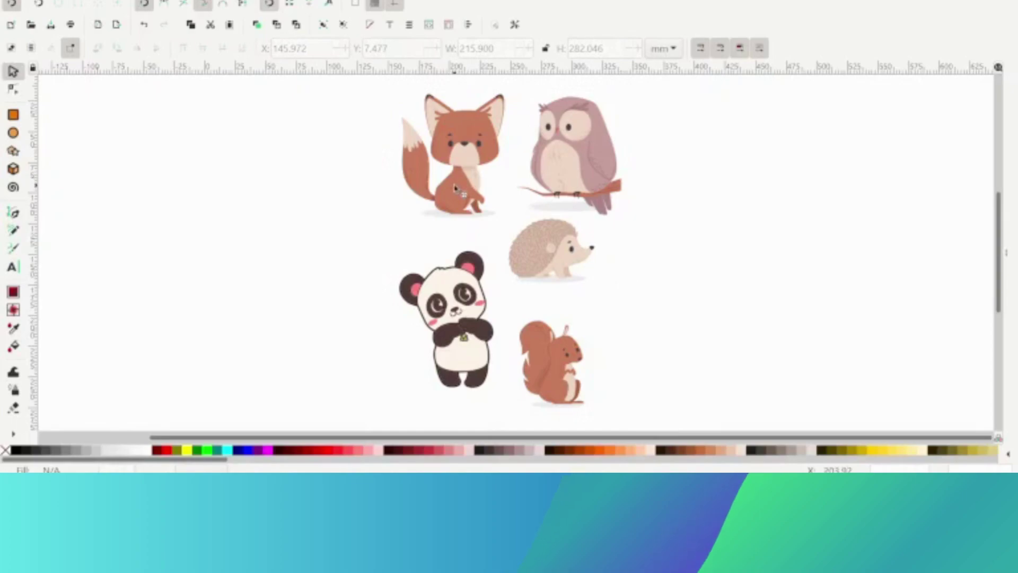
Move the fox left, remove its fill and give it a solid black outline.
click(458, 189)
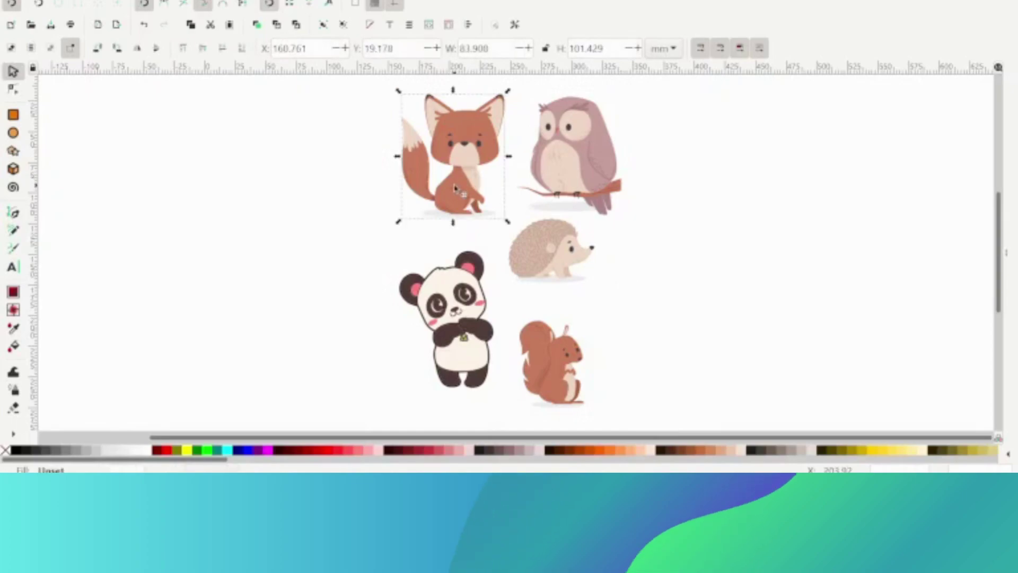
mouse_move(458, 190)
mouse_down()
mouse_move(201, 288)
mouse_move(230, 332)
mouse_up()
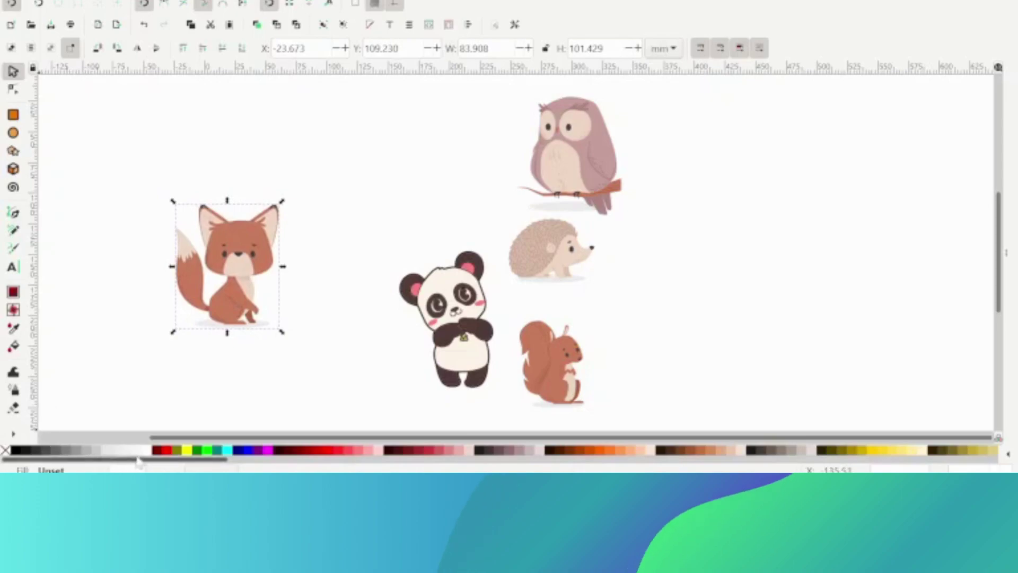
click(157, 450)
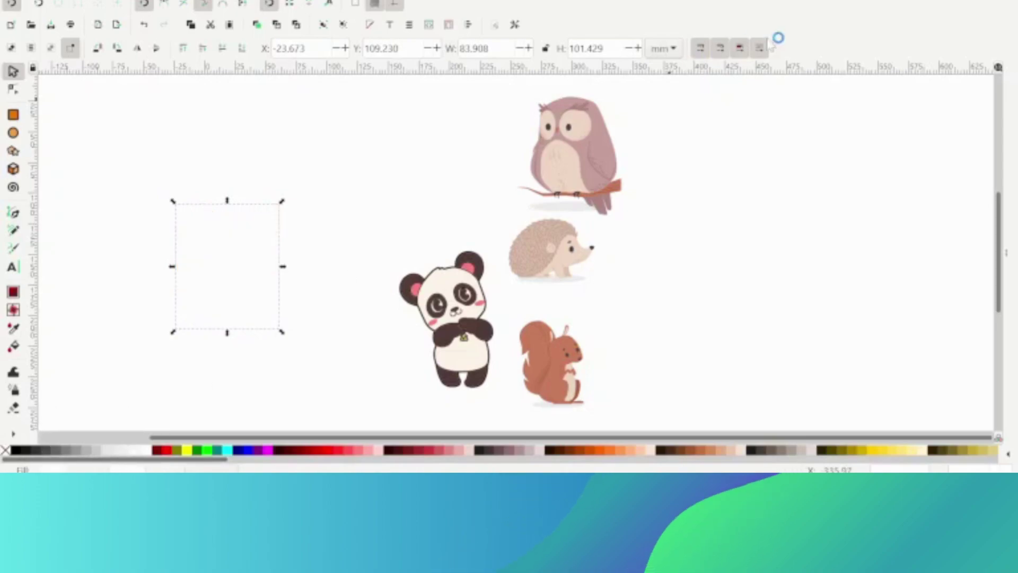
click(374, 25)
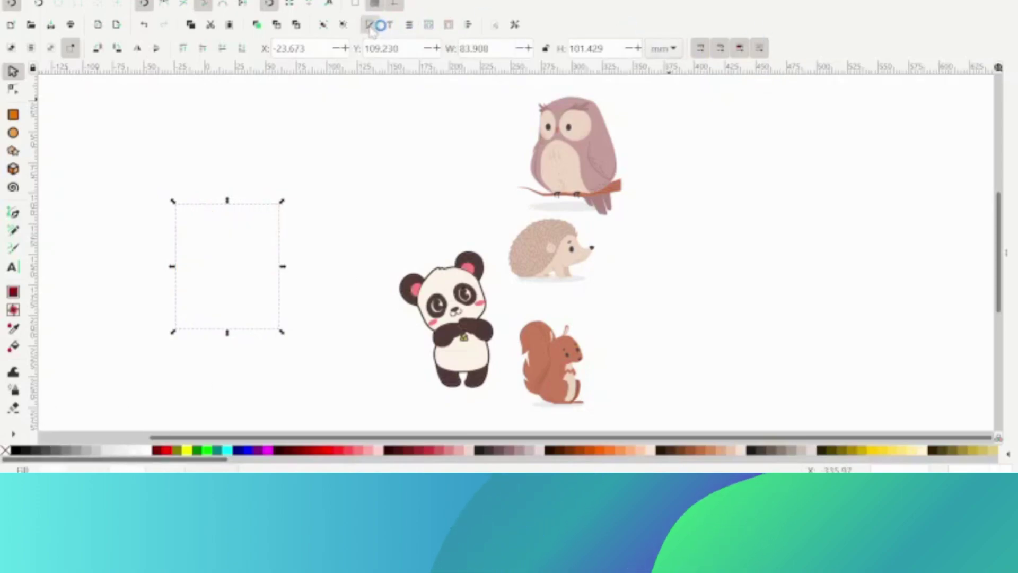
click(745, 86)
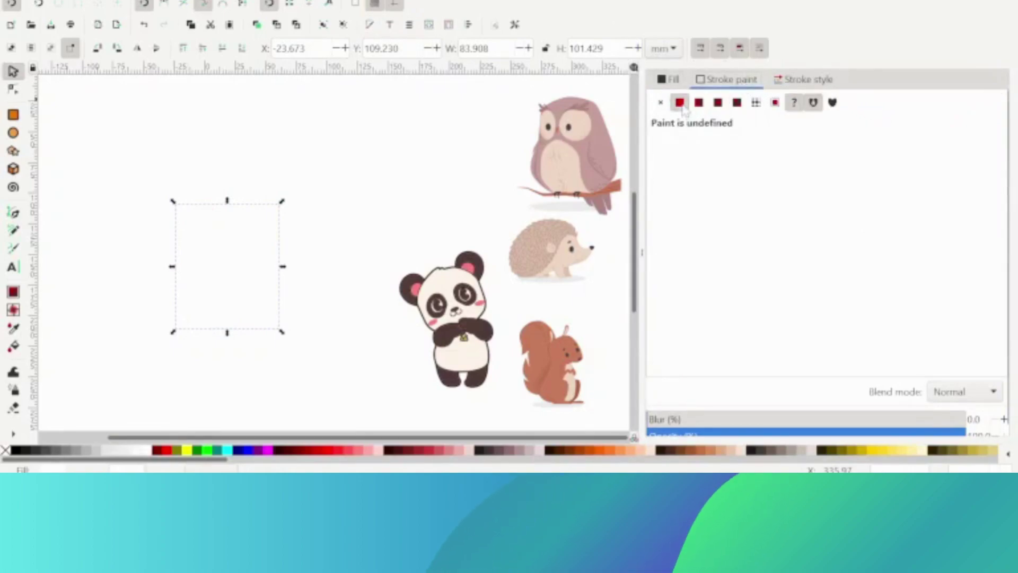
click(680, 103)
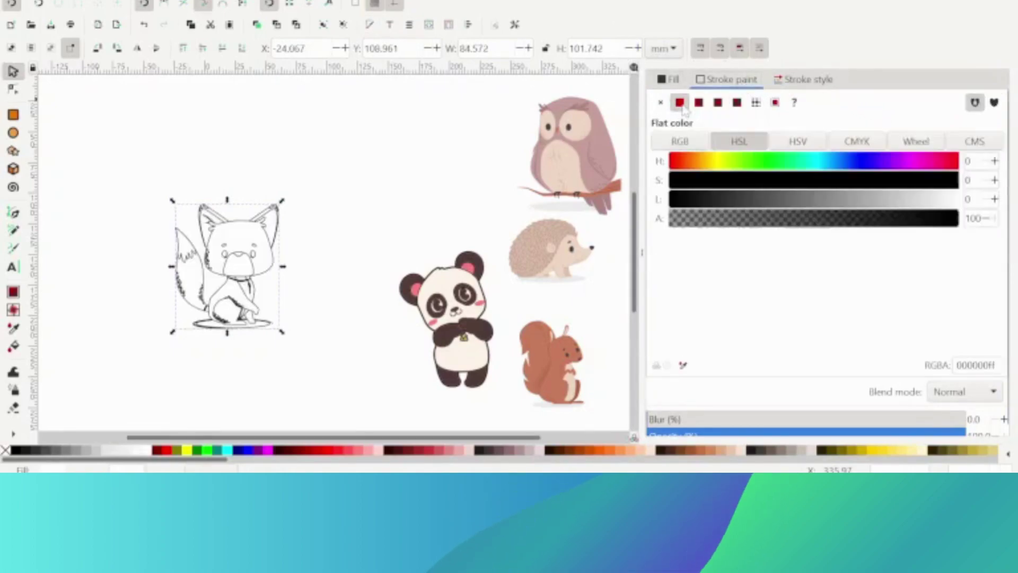
Set the fox's outline width in pixels, thickening it to about 3.3 px.
click(809, 83)
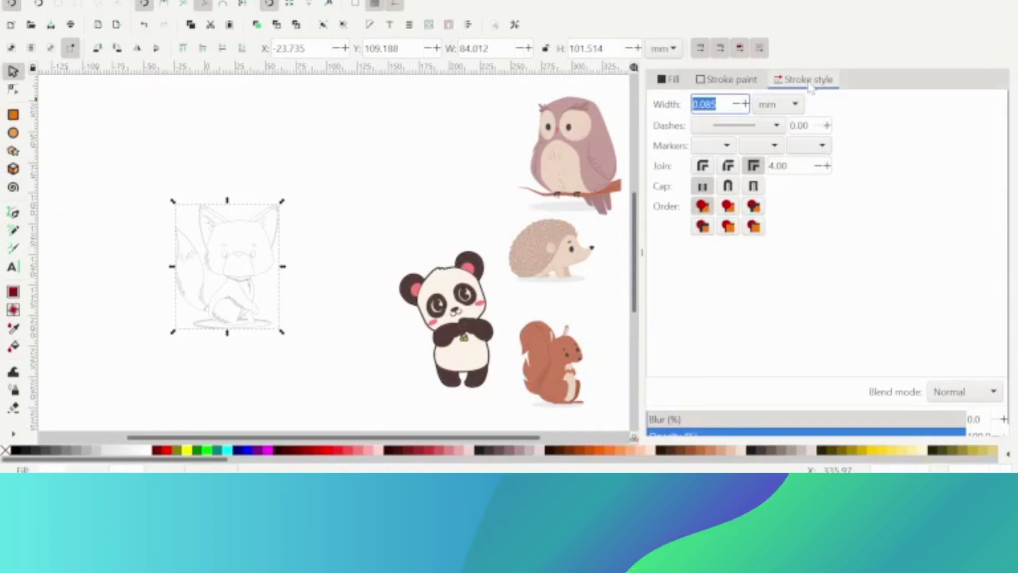
click(794, 107)
click(770, 132)
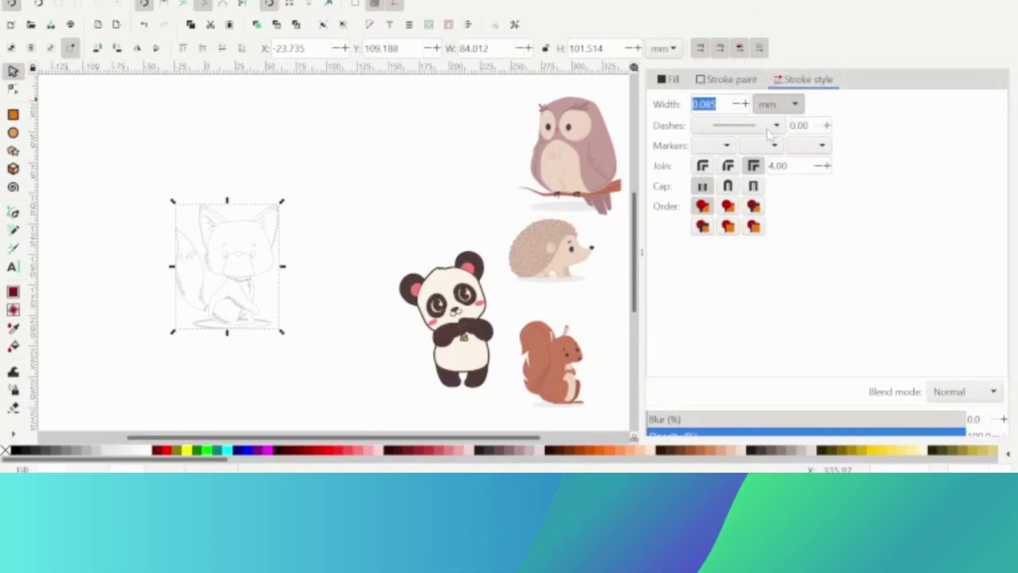
click(745, 104)
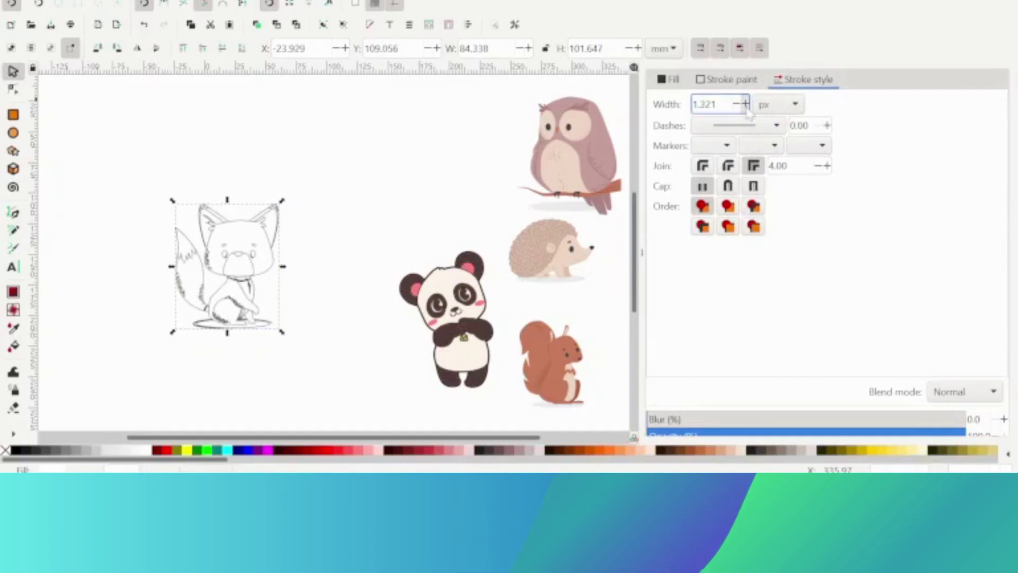
click(745, 104)
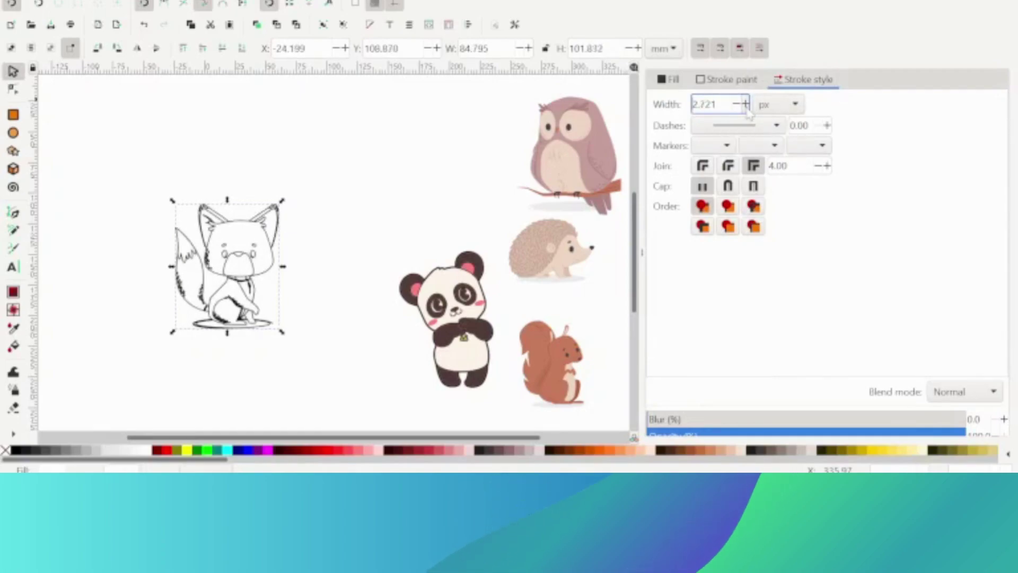
click(744, 104)
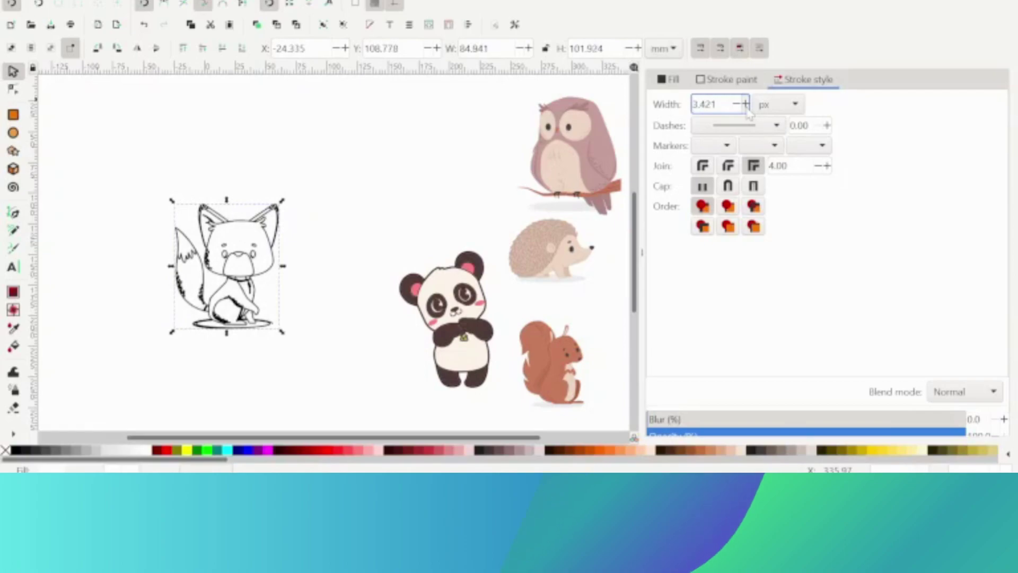
click(744, 104)
click(745, 104)
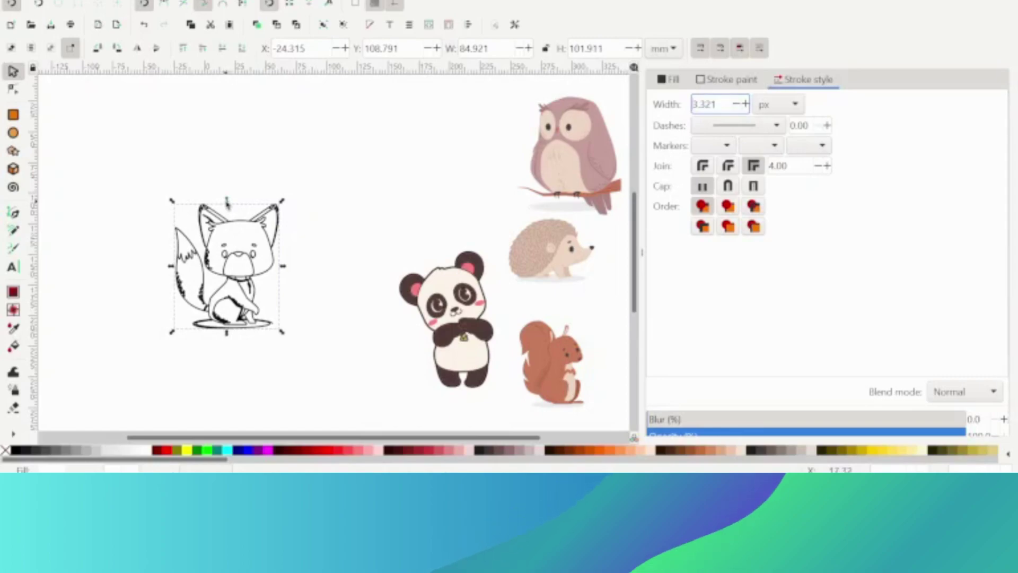
Enlarge the fox drawing proportionally and shift it down and to the left.
mouse_move(228, 204)
mouse_down()
mouse_move(291, 99)
mouse_move(289, 77)
mouse_up()
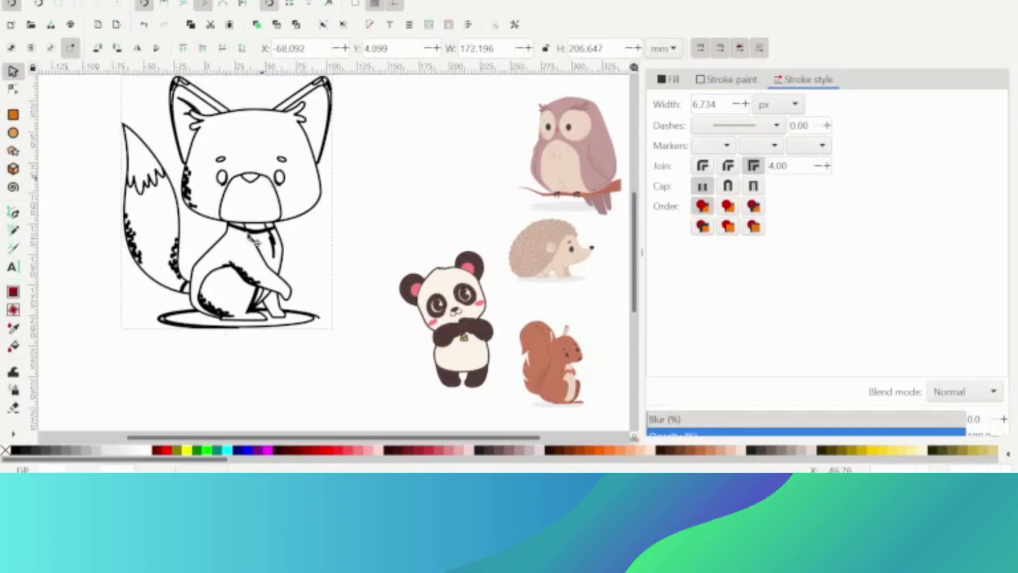
drag(268, 188, 254, 240)
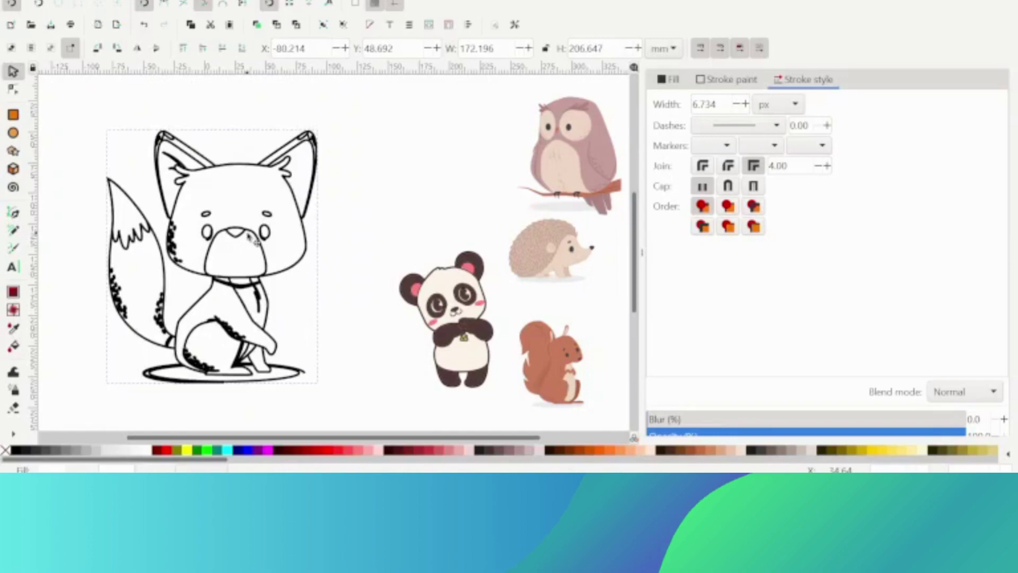
click(382, 130)
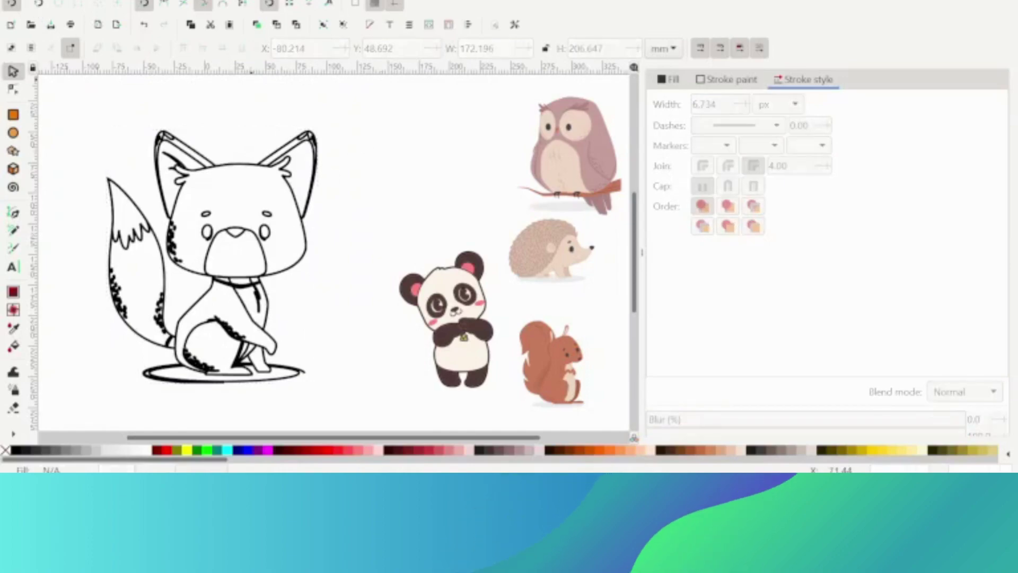
Fill the fox's left and right eyes solid black with the Paint Bucket.
click(14, 347)
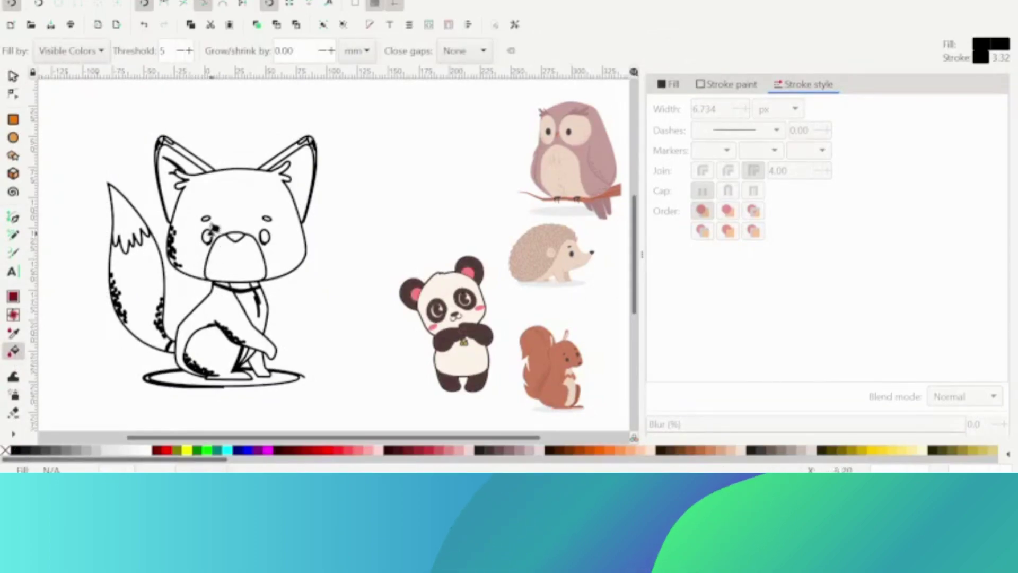
click(207, 234)
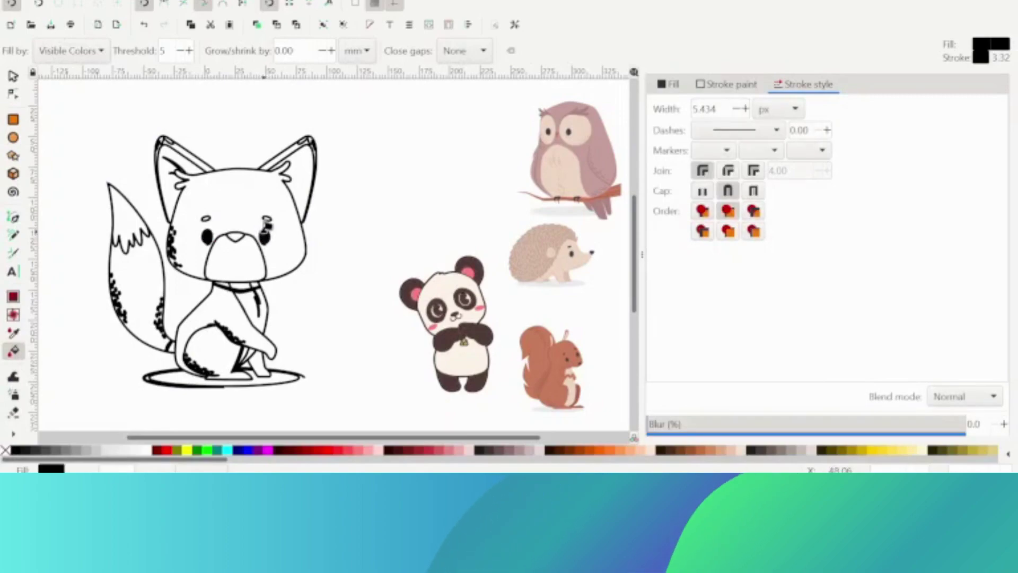
click(266, 233)
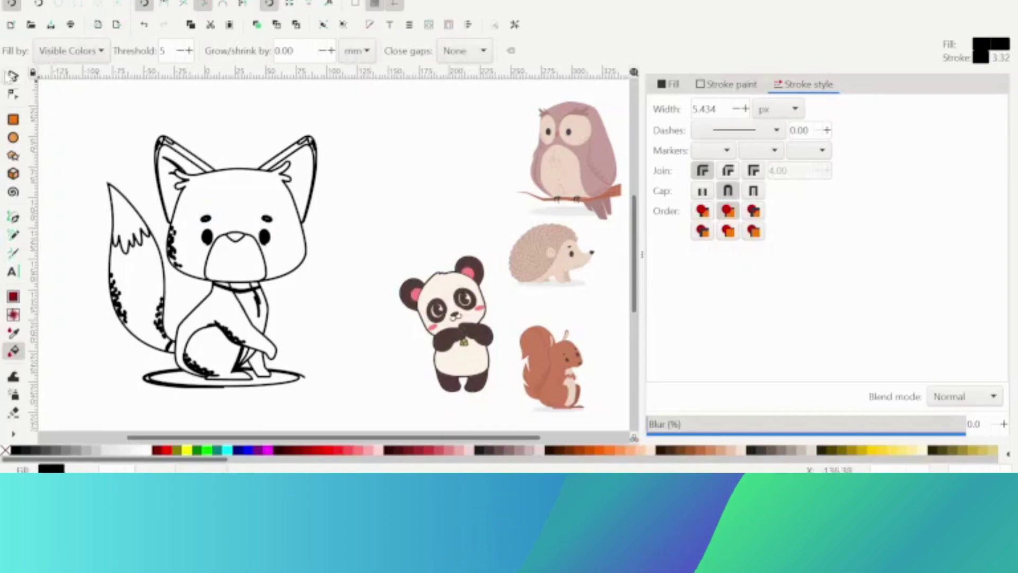
click(94, 97)
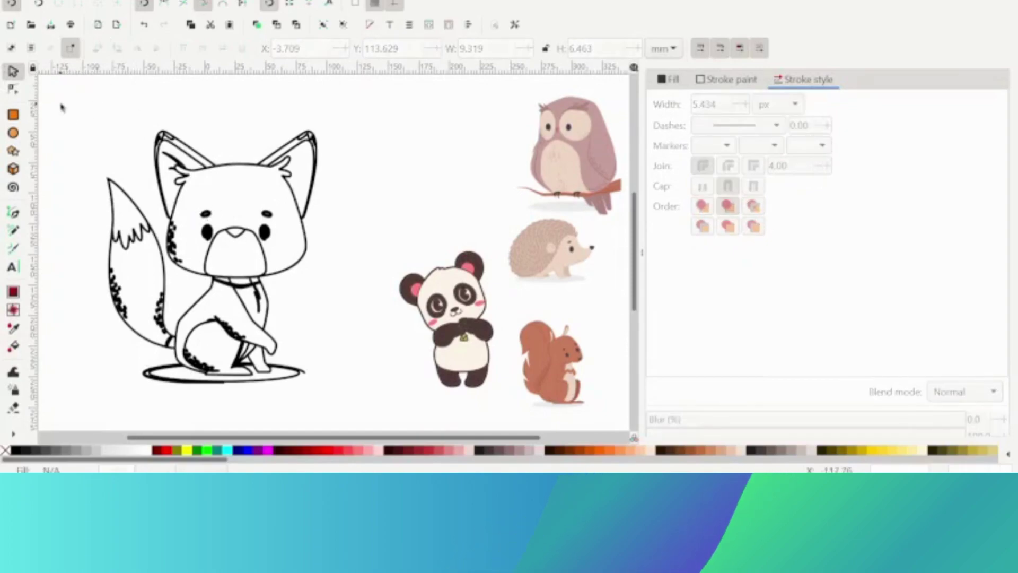
key(Tab)
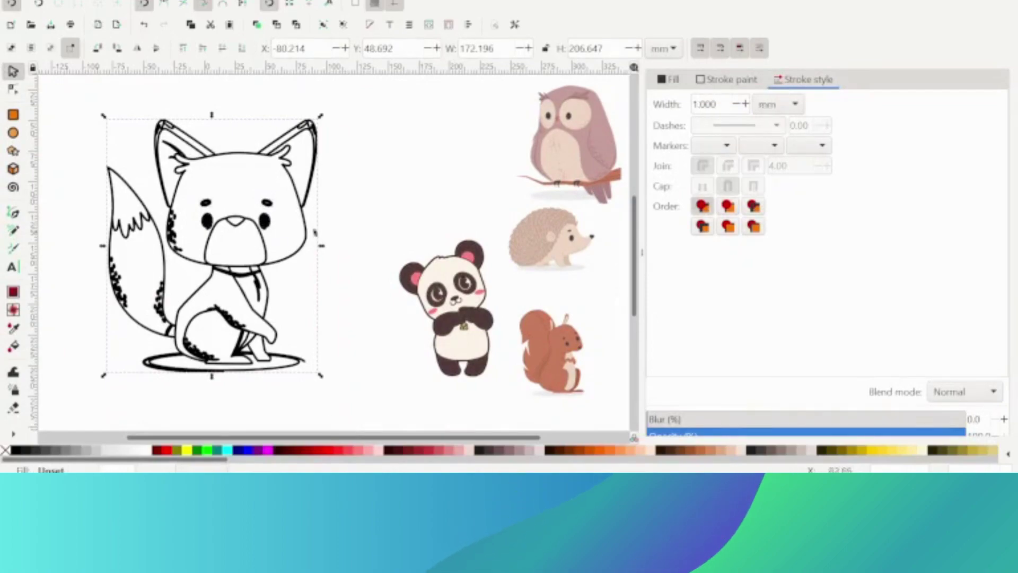
key(Escape)
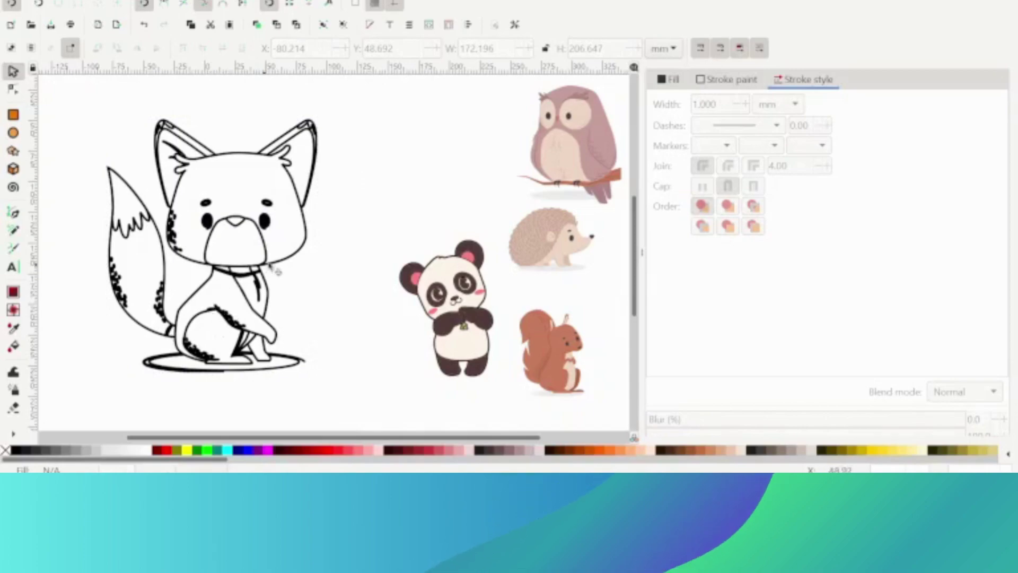
click(195, 238)
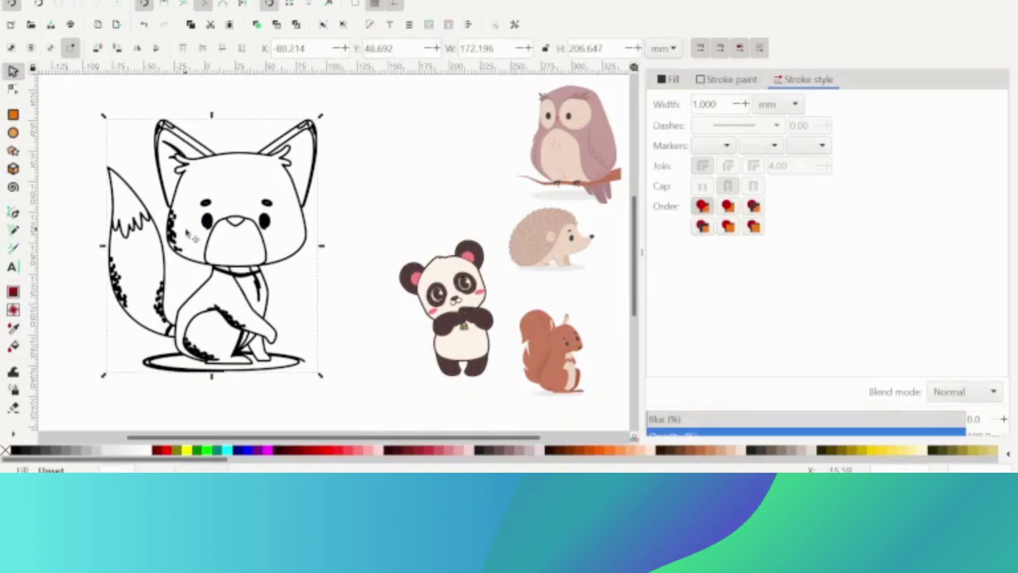
click(14, 90)
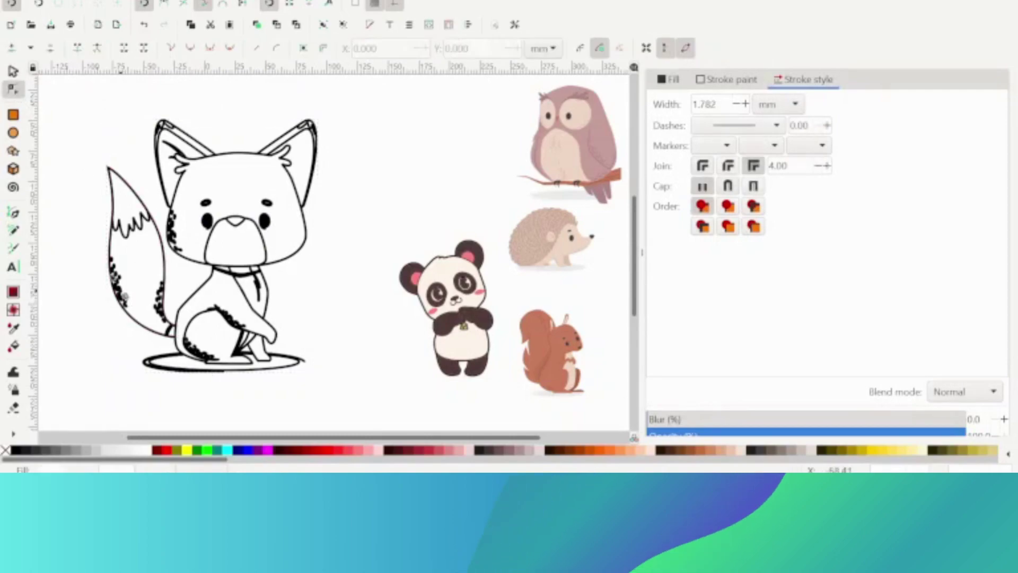
click(13, 70)
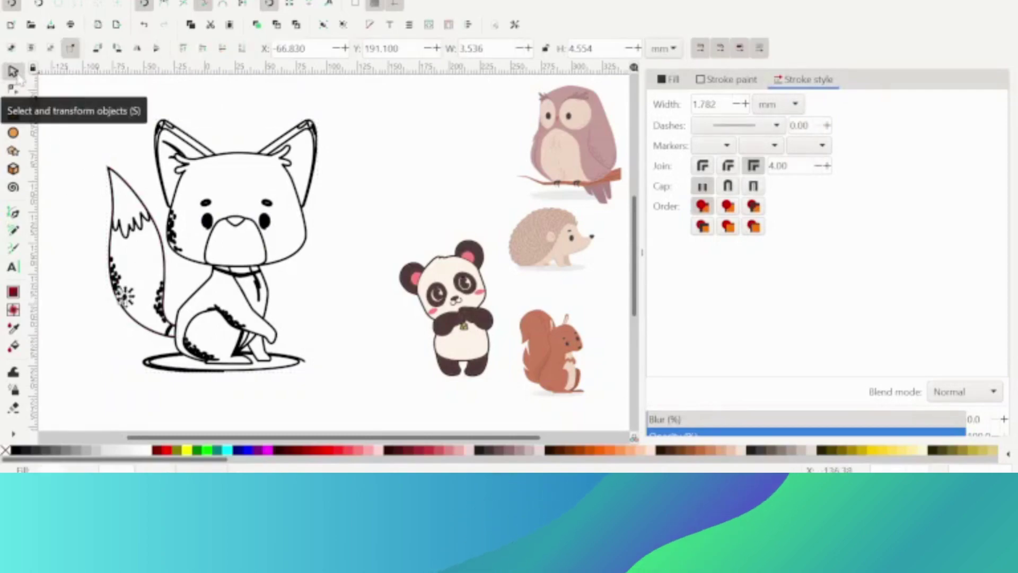
key(Escape)
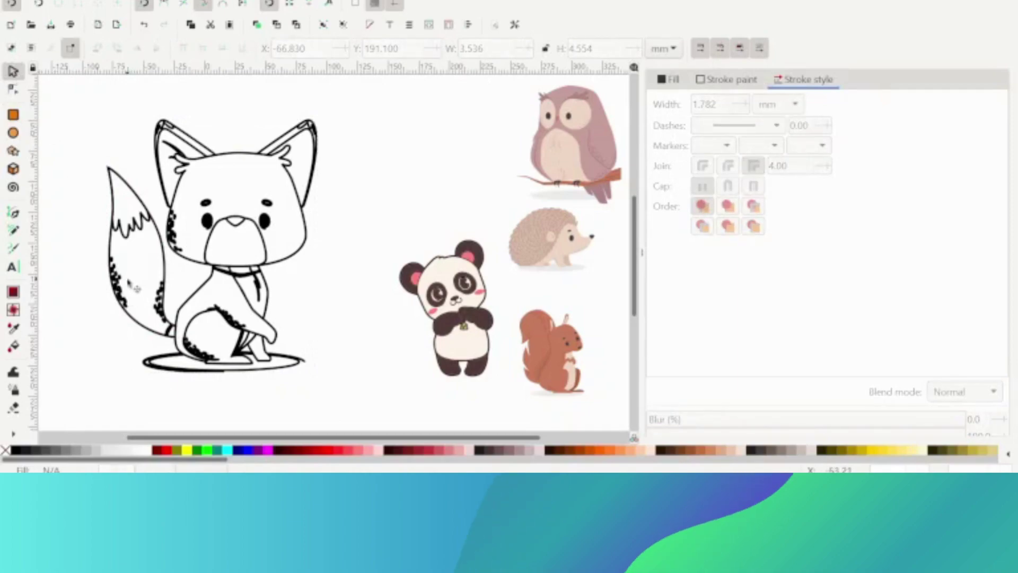
click(126, 291)
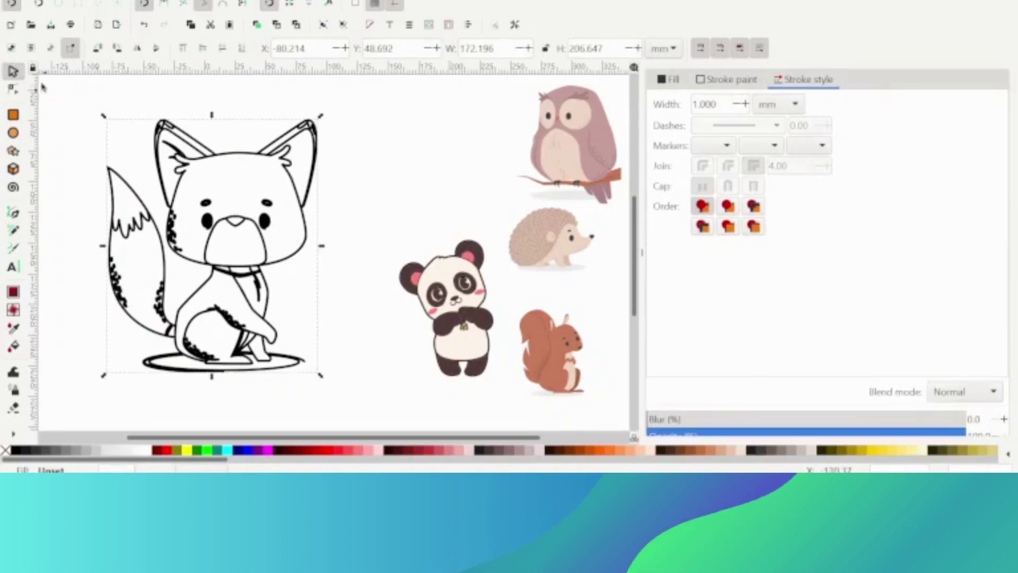
key(n)
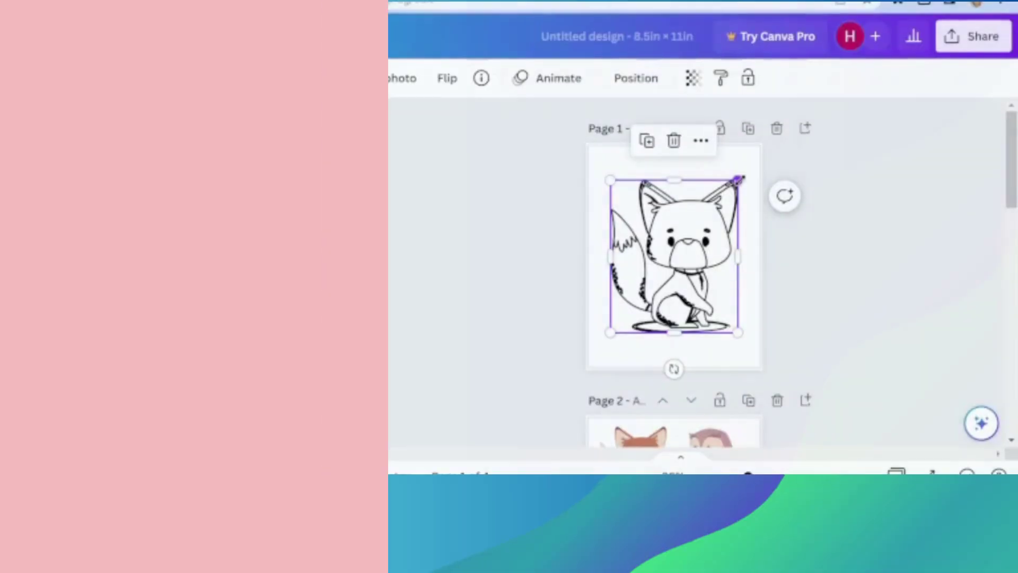
Slightly enlarge the fox and turn on Show margins in View settings.
drag(739, 180, 750, 163)
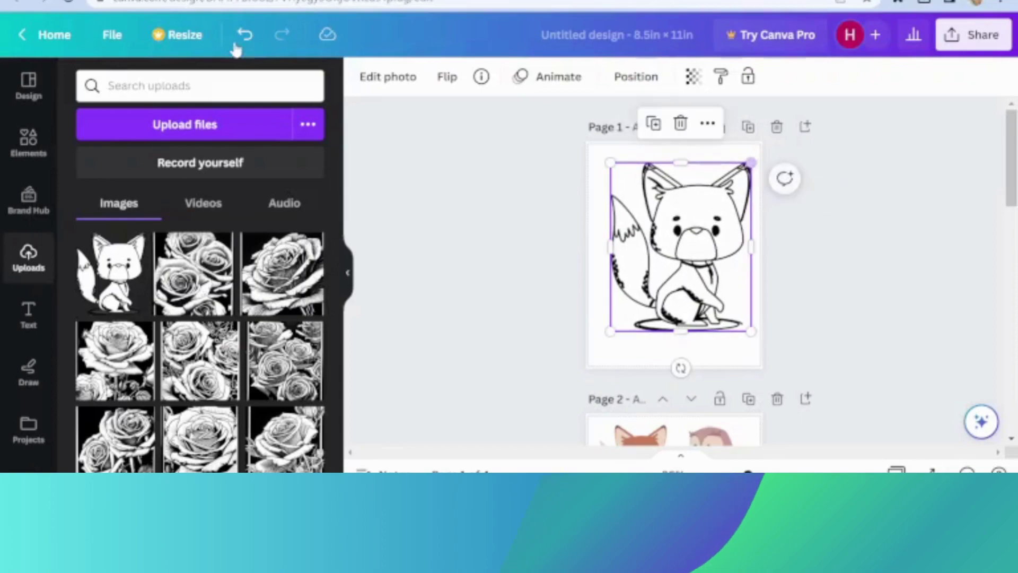
click(112, 36)
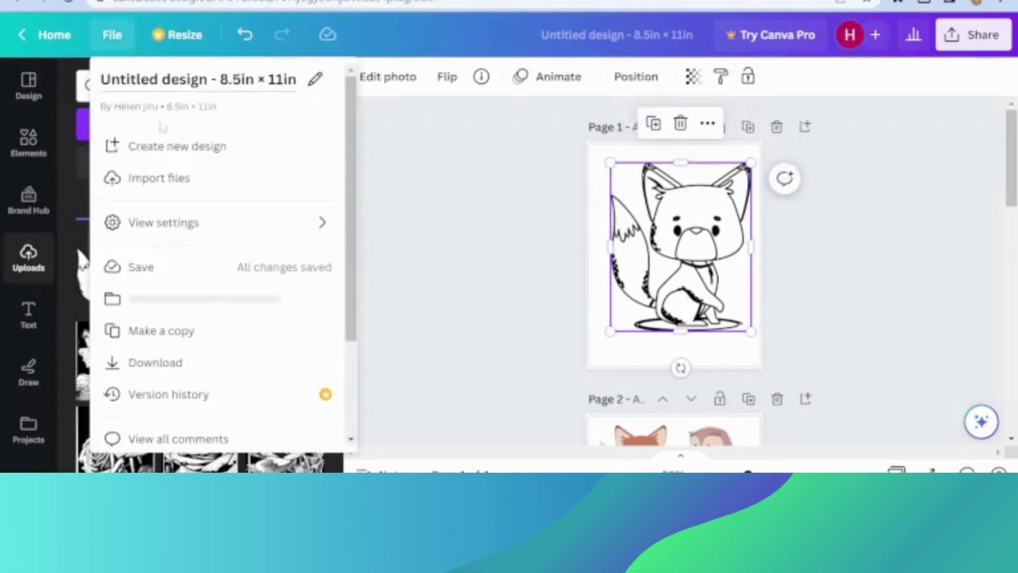
click(165, 226)
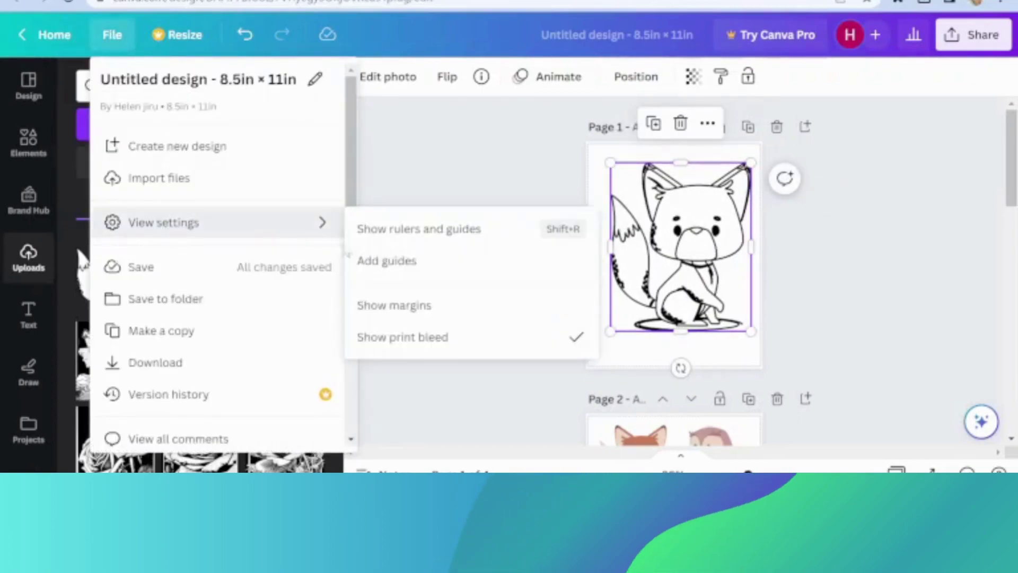
click(397, 307)
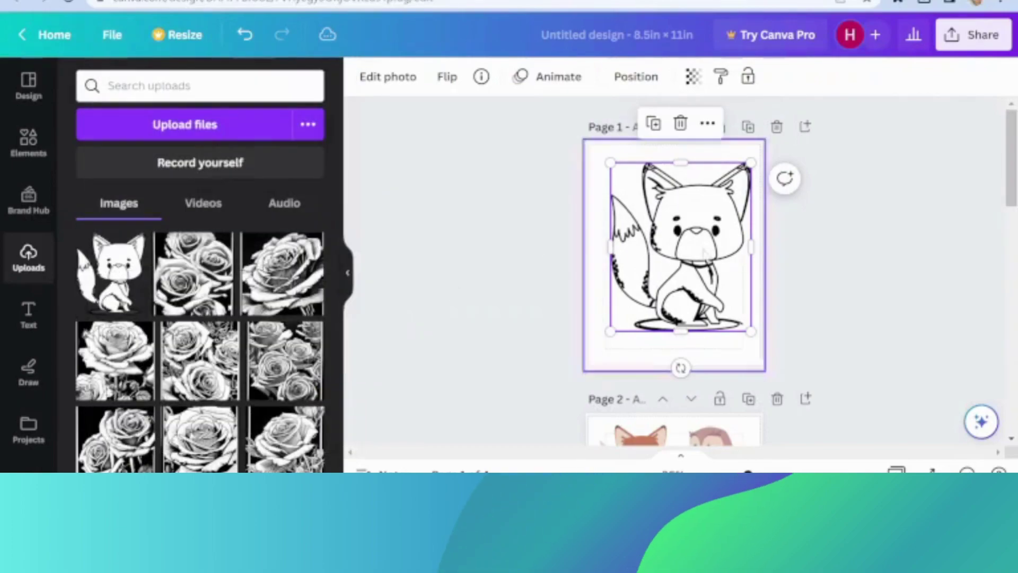
Shrink the fox to fit the margins and centre it on Page 1.
drag(750, 164, 742, 173)
drag(689, 250, 686, 245)
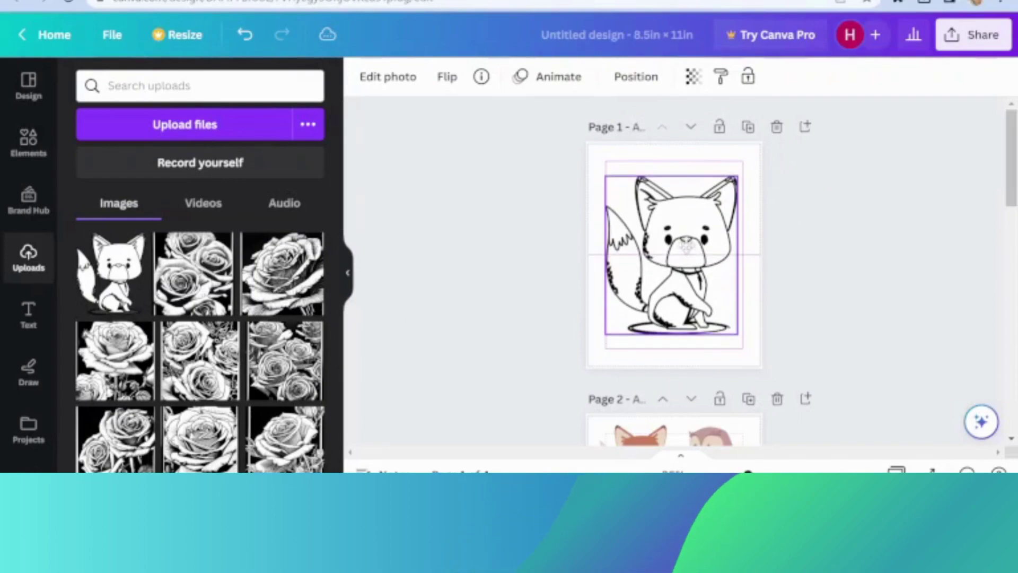
drag(684, 245, 686, 245)
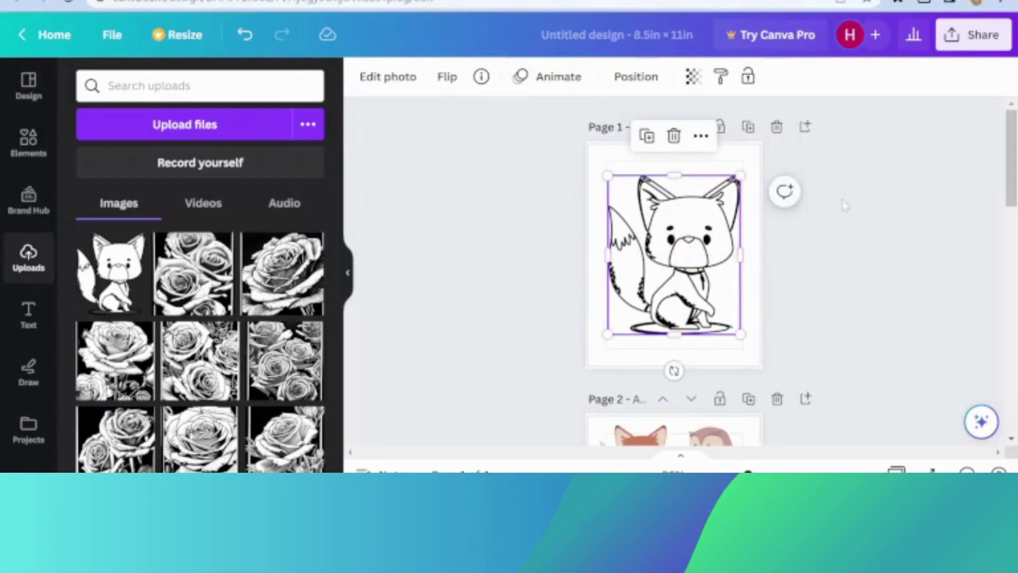
click(865, 255)
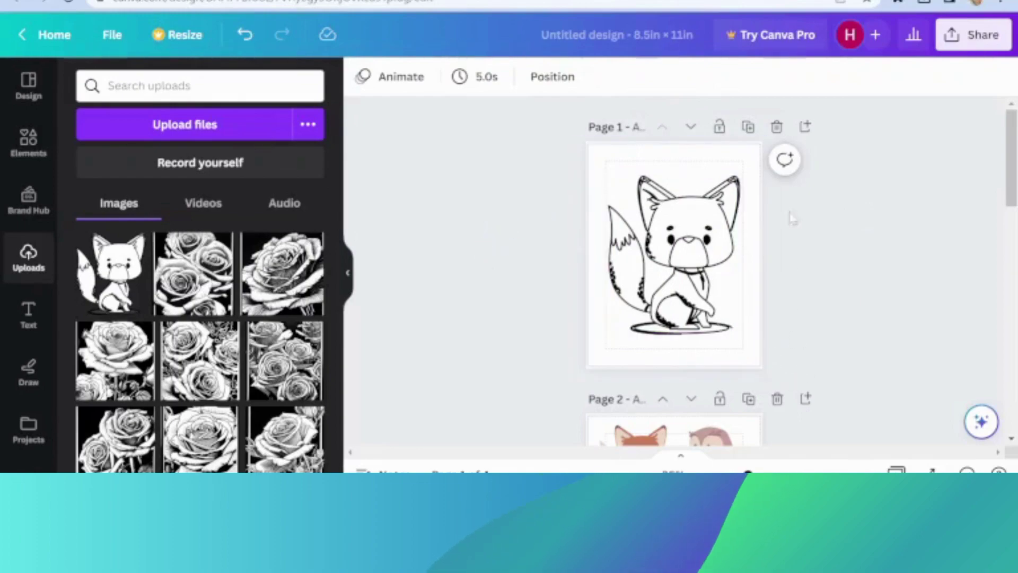
Add a blank second page right after the fox coloring page.
click(806, 128)
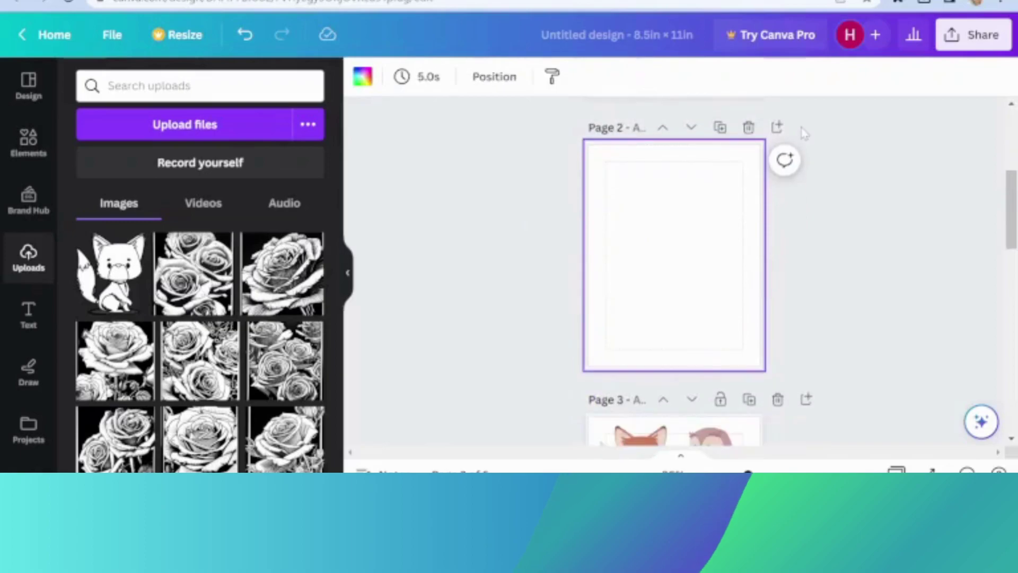